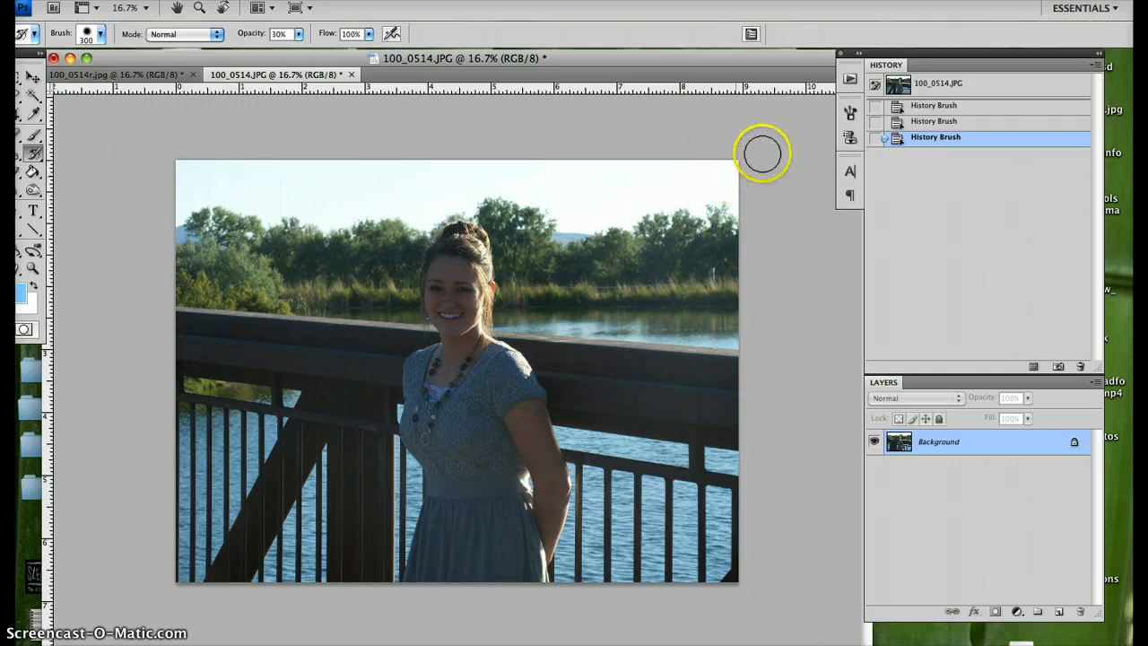
- Open the Levels adjustment for the bridge portrait and reposition its dialog closer to the photo
{"action": "mouse_move", "coordinate": [541, 67]}
{"action": "left_mouse_down"}
{"action": "mouse_move", "coordinate": [556, 77]}
{"action": "mouse_move", "coordinate": [544, 63]}
{"action": "left_mouse_up"}
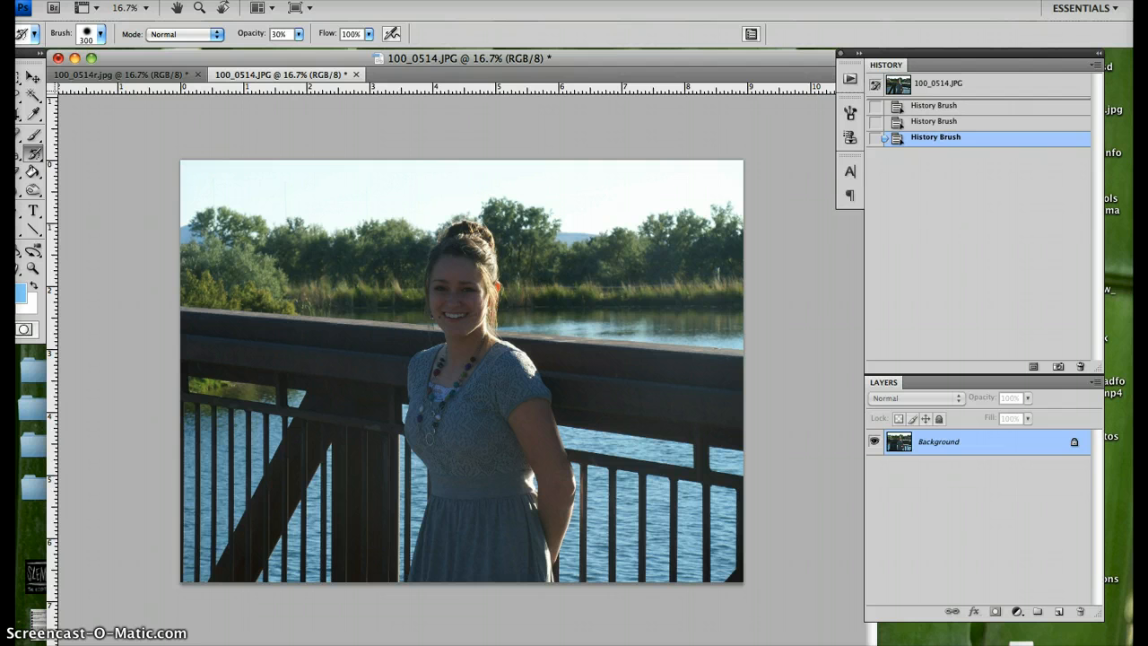
{"action": "left_click", "coordinate": [197, 1]}
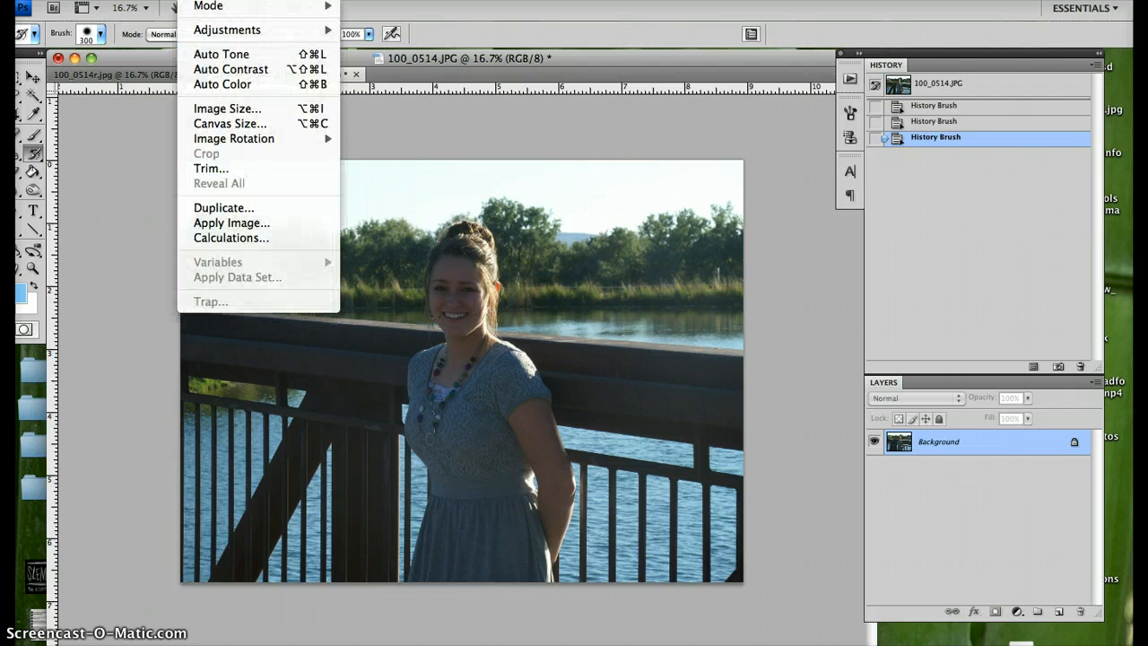
{"action": "mouse_move", "coordinate": [219, 32]}
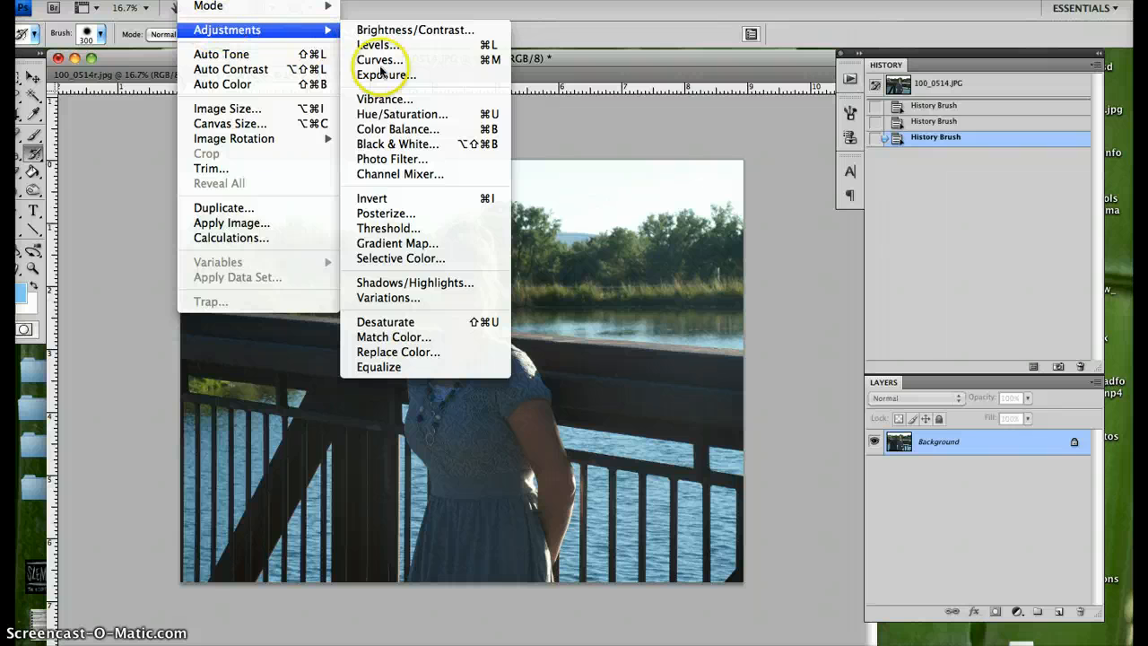
{"action": "left_click", "coordinate": [443, 53]}
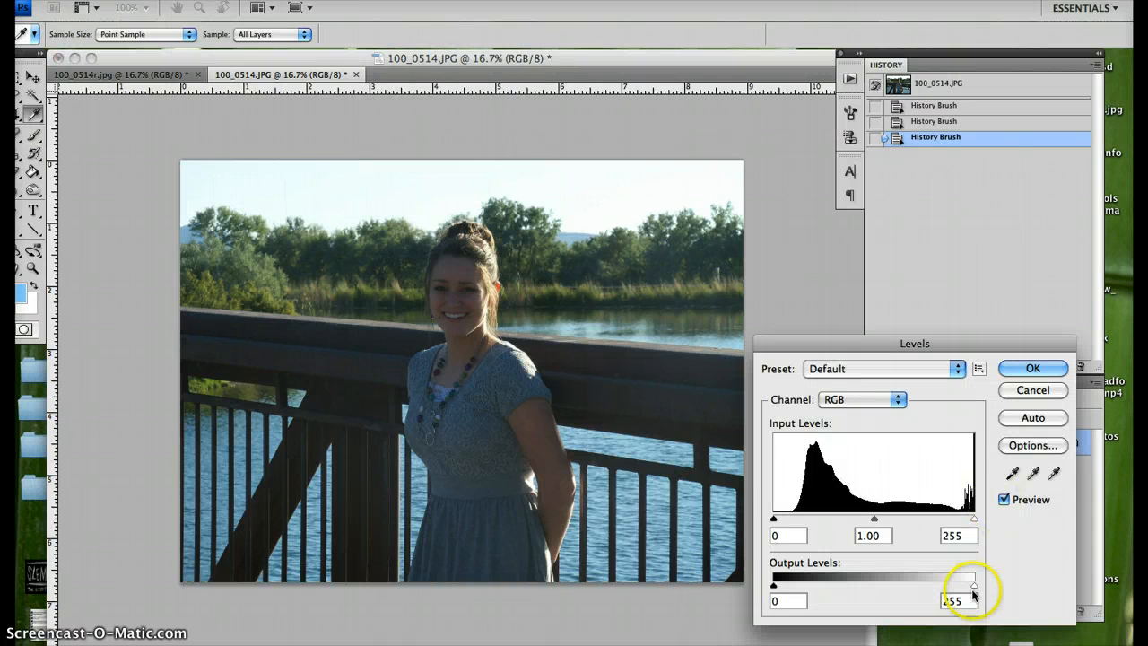
{"action": "left_click_drag", "start_coordinate": [957, 344], "coordinate": [822, 268]}
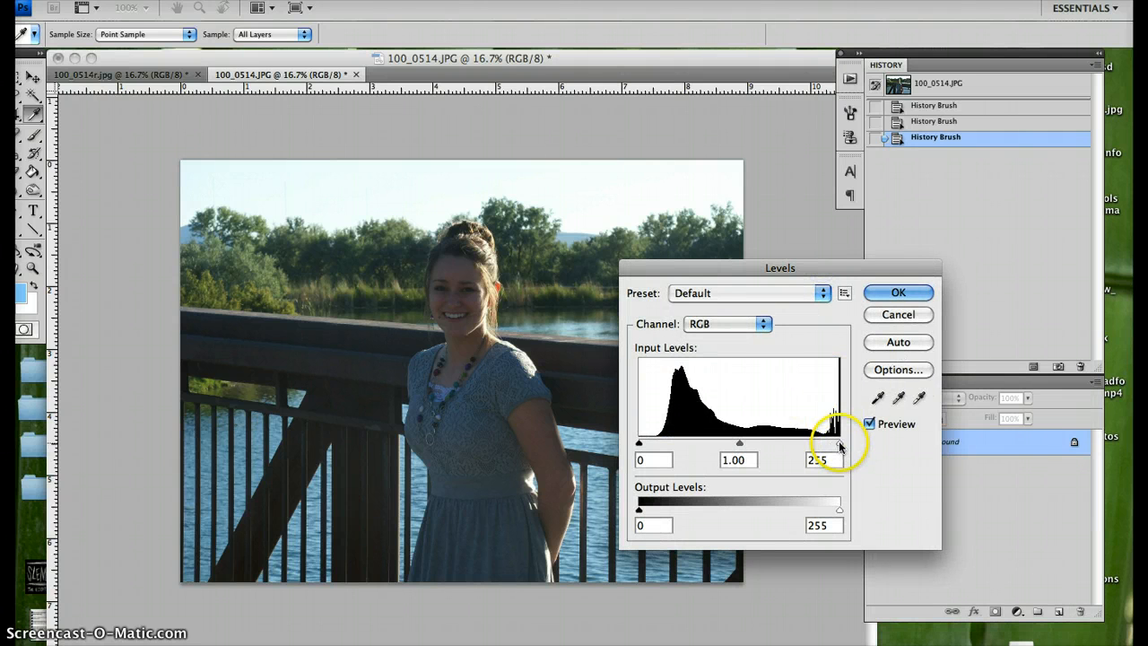
- Try out the white, black and midtone input sliders on the RGB channel
{"action": "left_click_drag", "start_coordinate": [839, 446], "coordinate": [701, 443]}
{"action": "left_click_drag", "start_coordinate": [797, 456], "coordinate": [891, 457]}
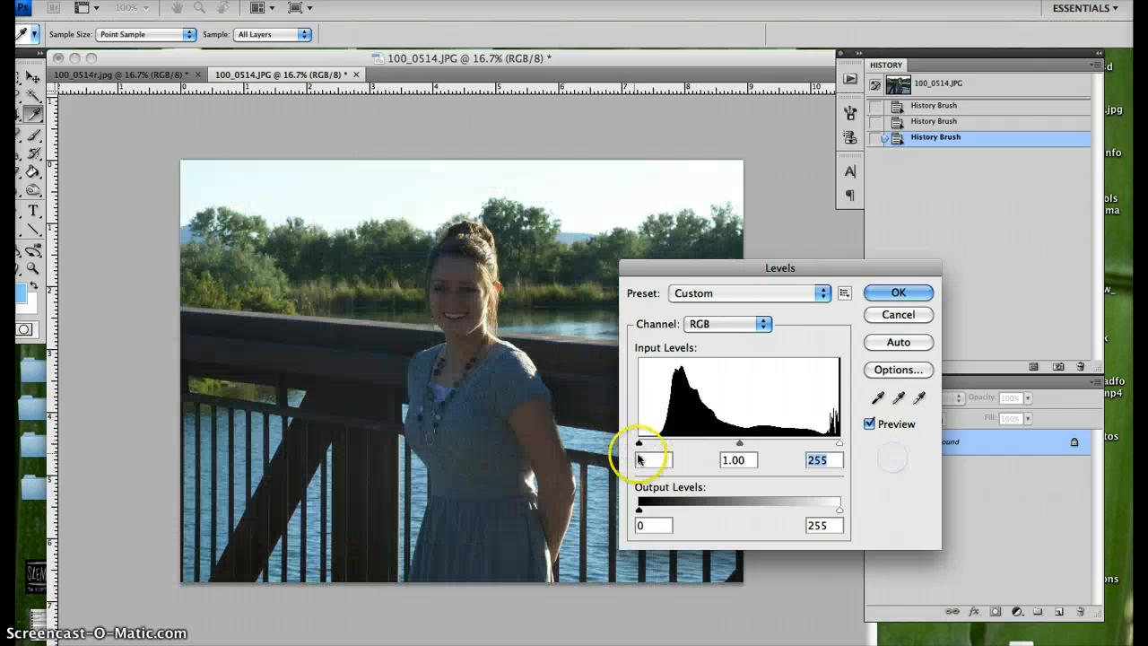
{"action": "left_click_drag", "start_coordinate": [641, 446], "coordinate": [576, 436]}
{"action": "left_click", "coordinate": [740, 444]}
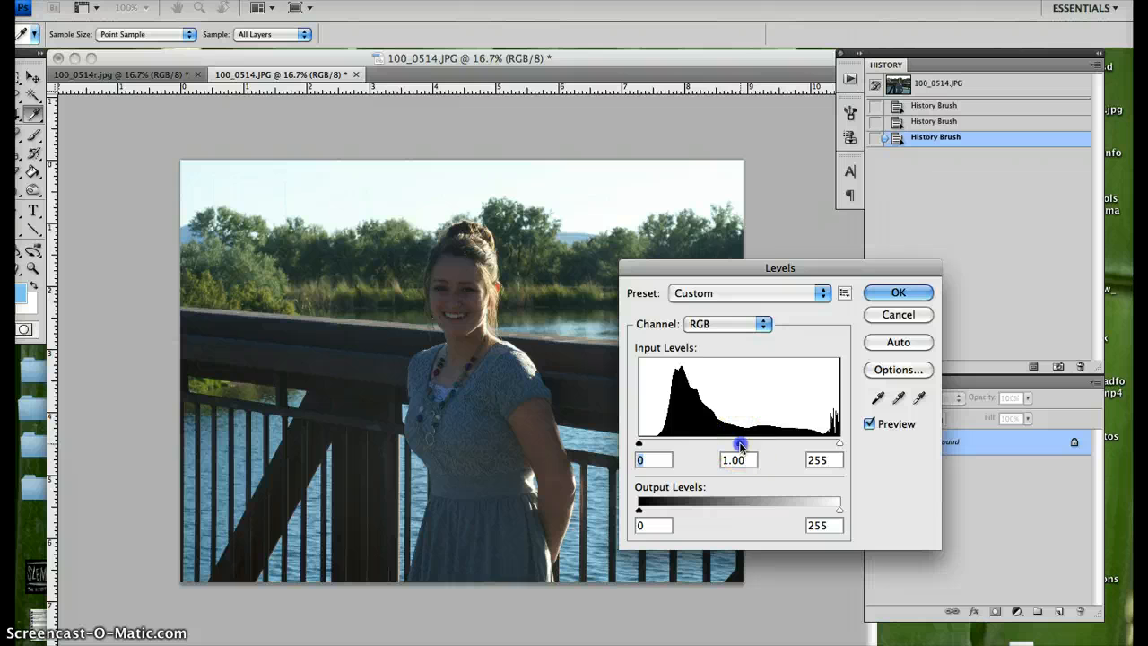
{"action": "mouse_move", "coordinate": [740, 444]}
{"action": "left_mouse_down"}
{"action": "mouse_move", "coordinate": [713, 444]}
{"action": "mouse_move", "coordinate": [787, 444]}
{"action": "mouse_move", "coordinate": [740, 446]}
{"action": "left_mouse_up"}
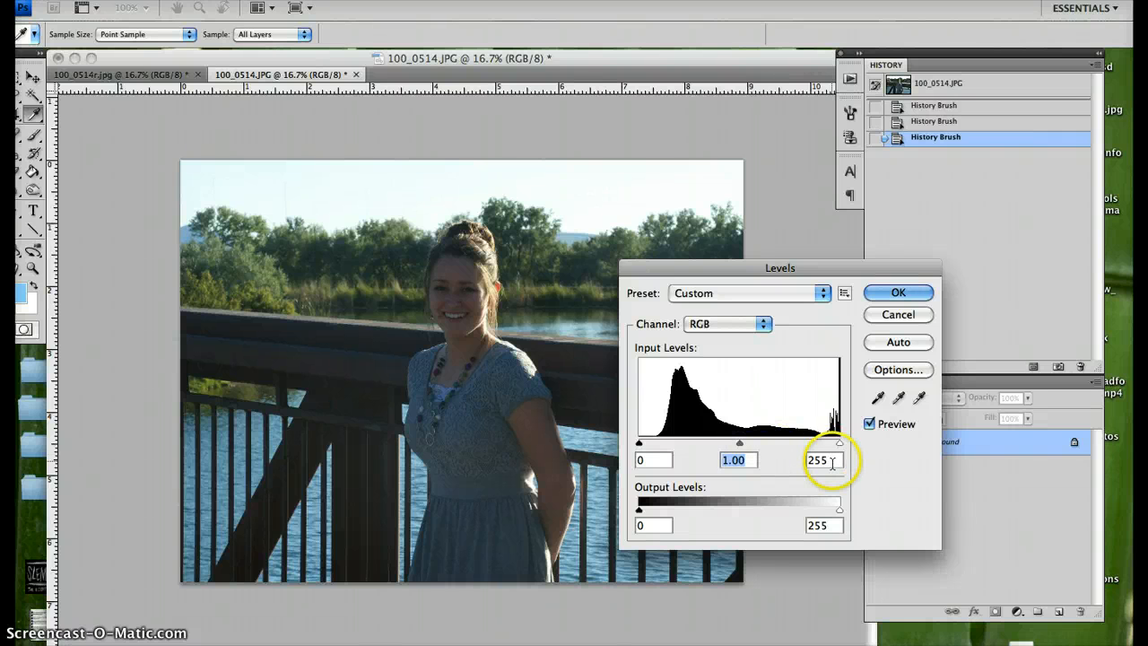
- Set the RGB input levels to 17 for the black point and 236 for the white point
{"action": "left_click_drag", "start_coordinate": [840, 445], "coordinate": [840, 445]}
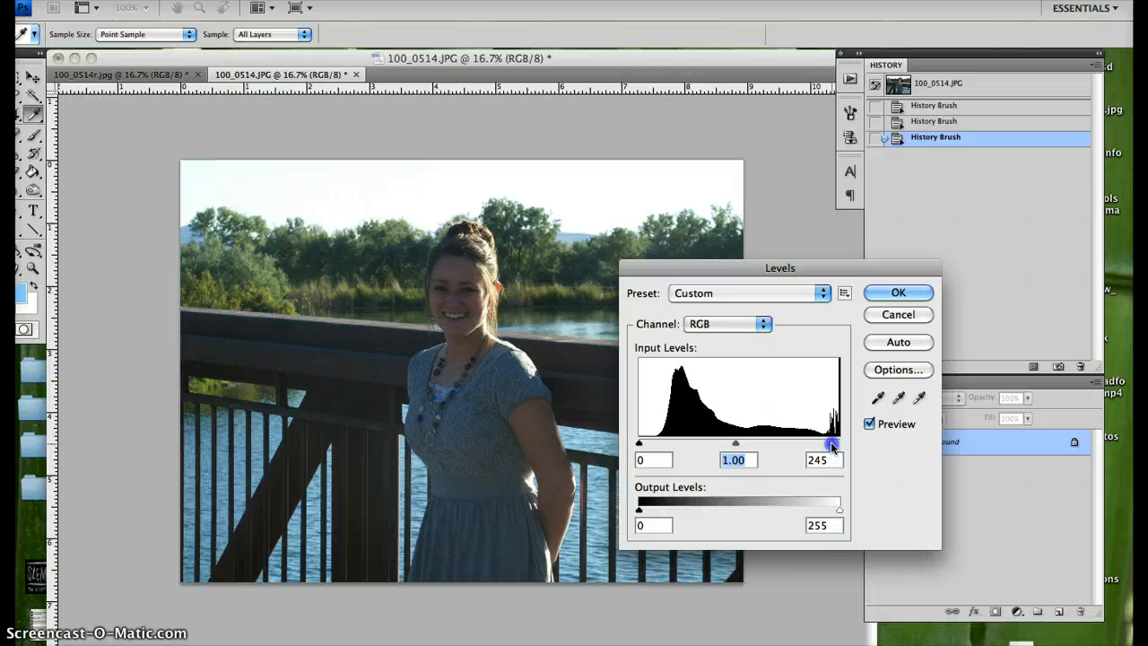
{"action": "mouse_move", "coordinate": [831, 446]}
{"action": "left_mouse_down"}
{"action": "mouse_move", "coordinate": [776, 450]}
{"action": "mouse_move", "coordinate": [840, 445]}
{"action": "mouse_move", "coordinate": [818, 446]}
{"action": "left_mouse_up"}
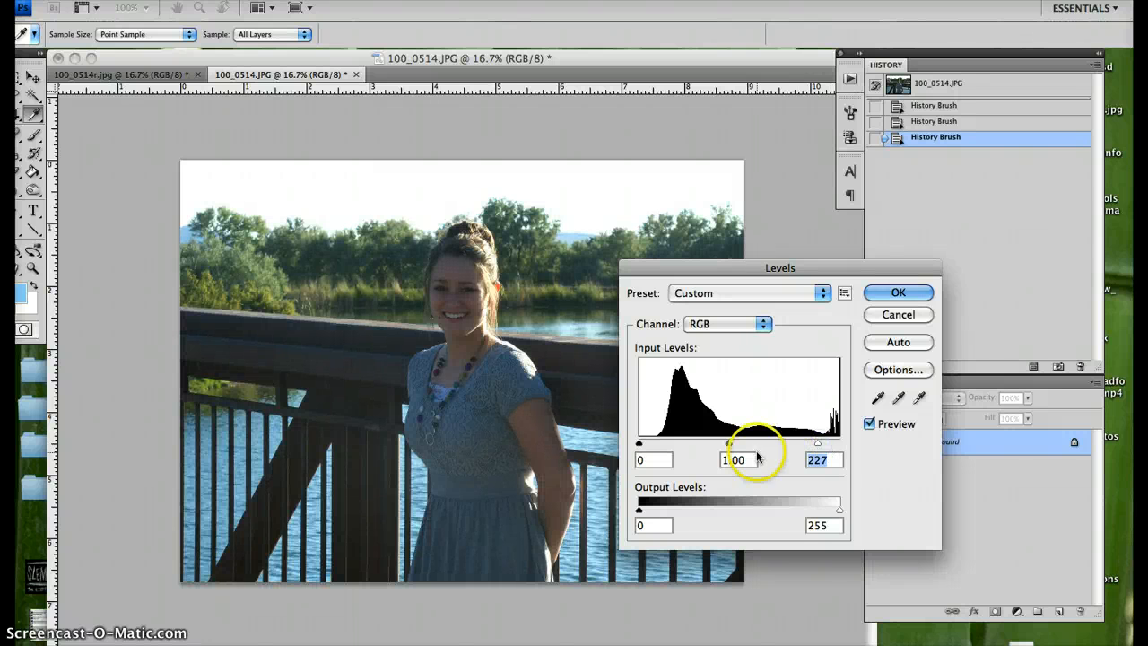
{"action": "left_click_drag", "start_coordinate": [819, 445], "coordinate": [825, 445]}
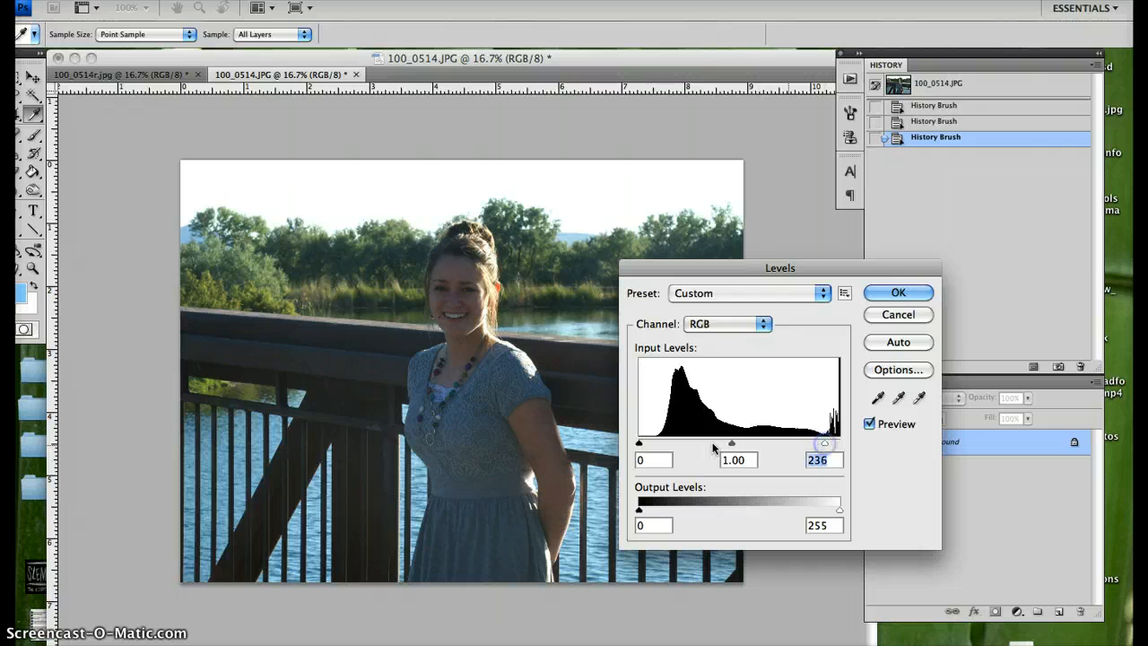
{"action": "left_click_drag", "start_coordinate": [639, 444], "coordinate": [639, 446]}
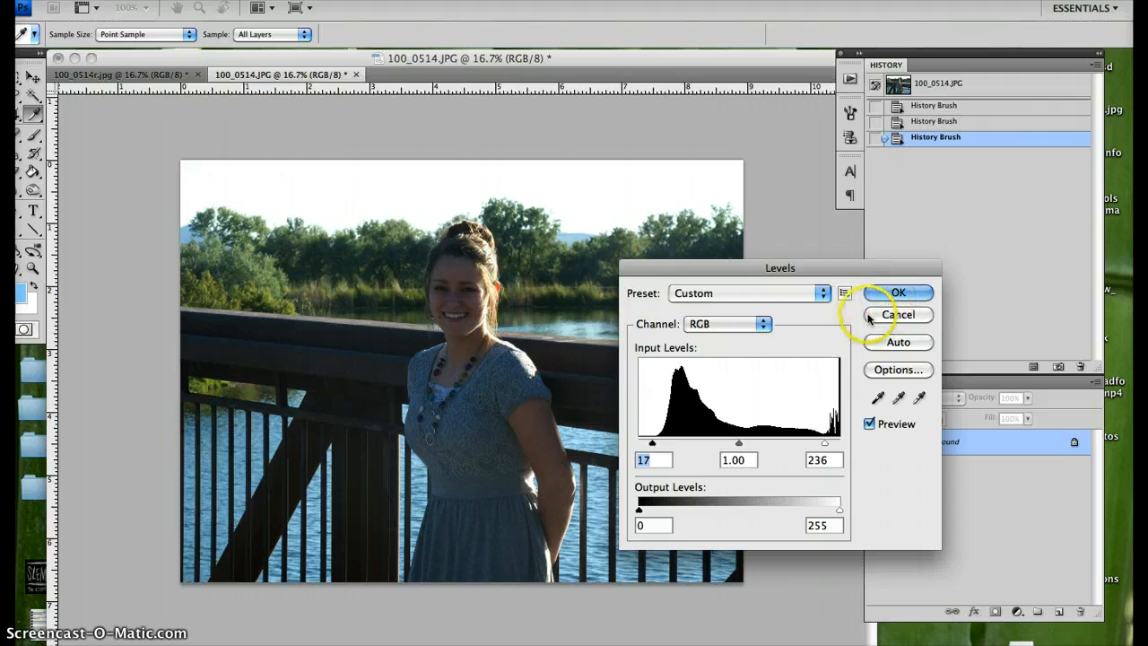
- Try lowering the white input level of the Red channel and return it to 255
{"action": "left_click", "coordinate": [762, 325]}
{"action": "left_click", "coordinate": [742, 325]}
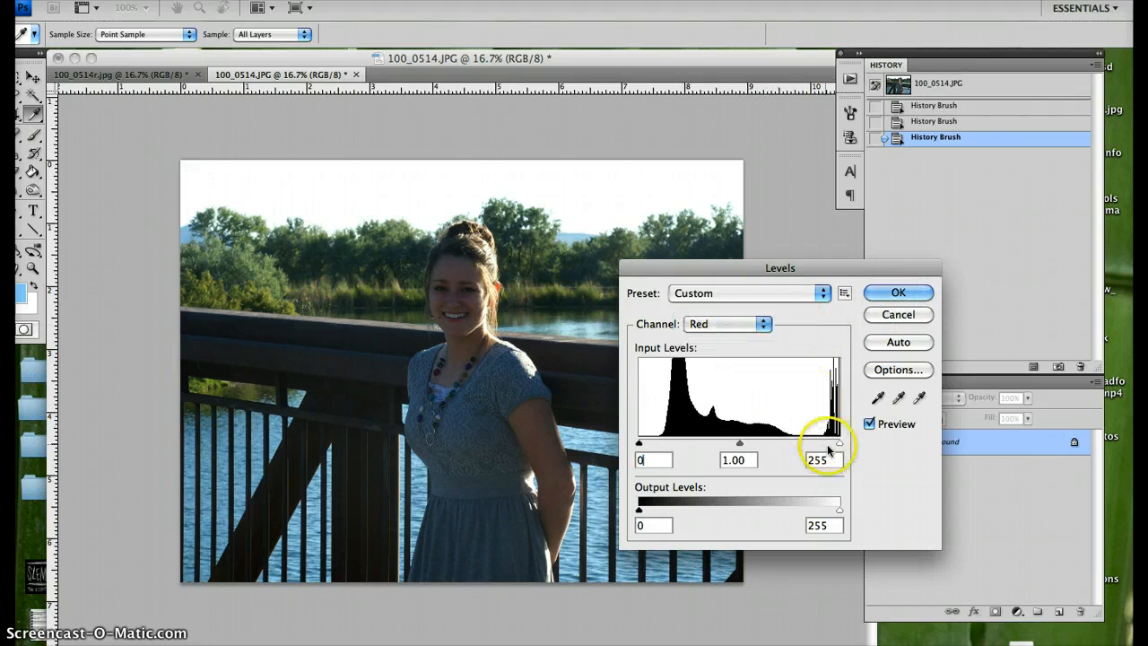
{"action": "mouse_move", "coordinate": [837, 441]}
{"action": "left_mouse_down"}
{"action": "mouse_move", "coordinate": [769, 442]}
{"action": "mouse_move", "coordinate": [832, 440]}
{"action": "left_mouse_up"}
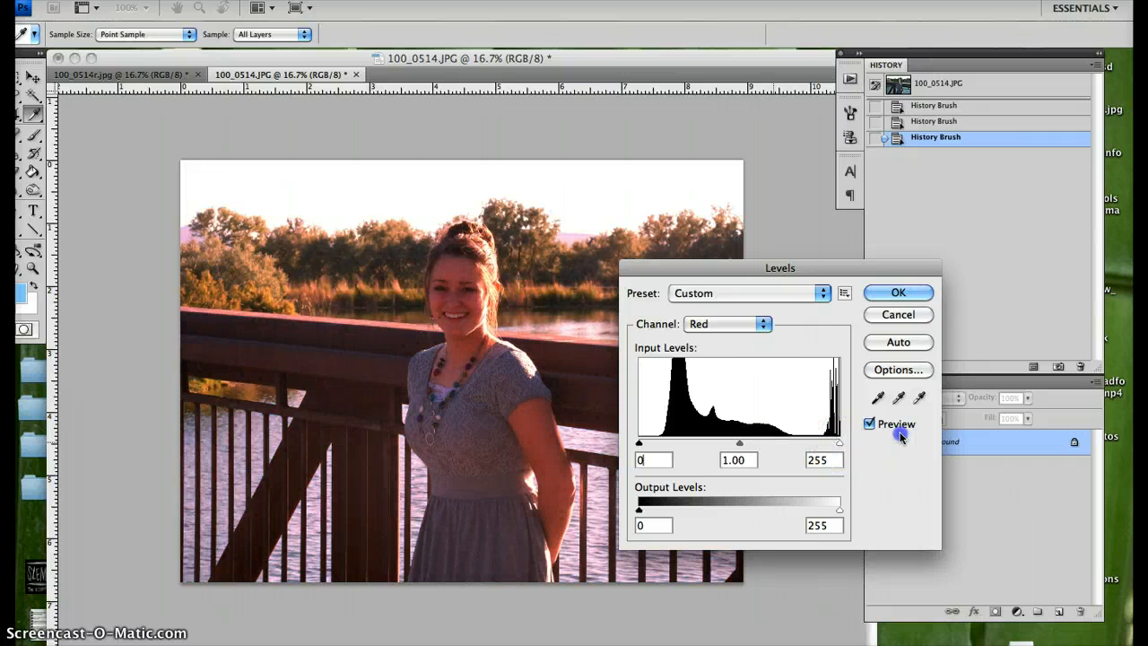
{"action": "left_click", "coordinate": [764, 325]}
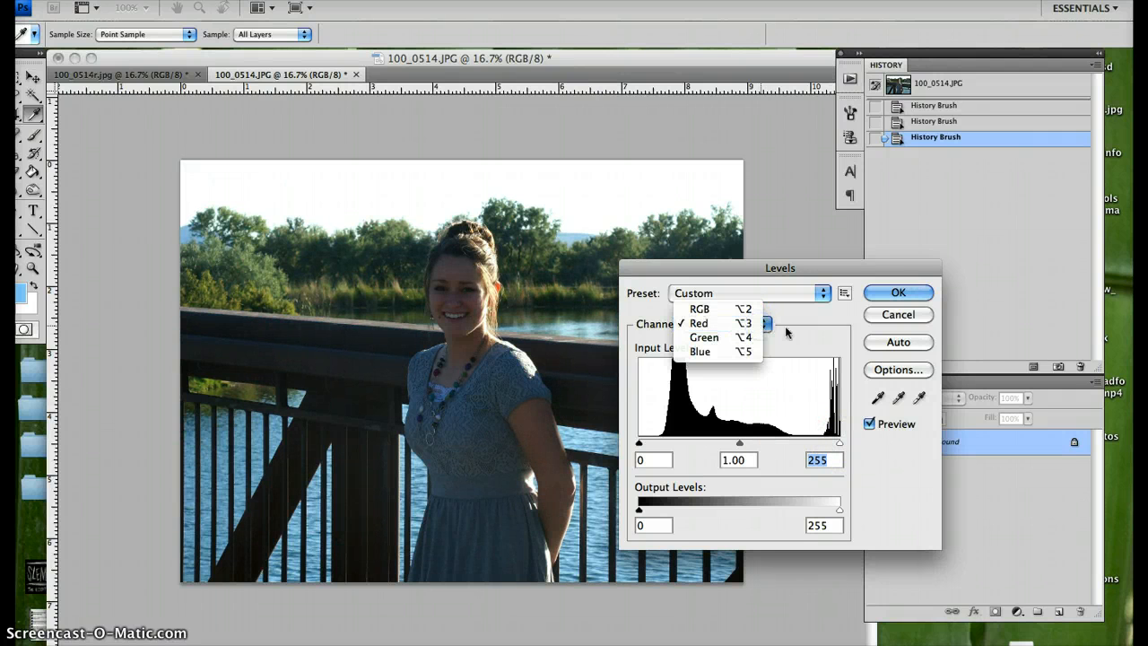
{"action": "left_click", "coordinate": [818, 330]}
- Apply the Levels adjustment to the photo
{"action": "left_click", "coordinate": [900, 294]}
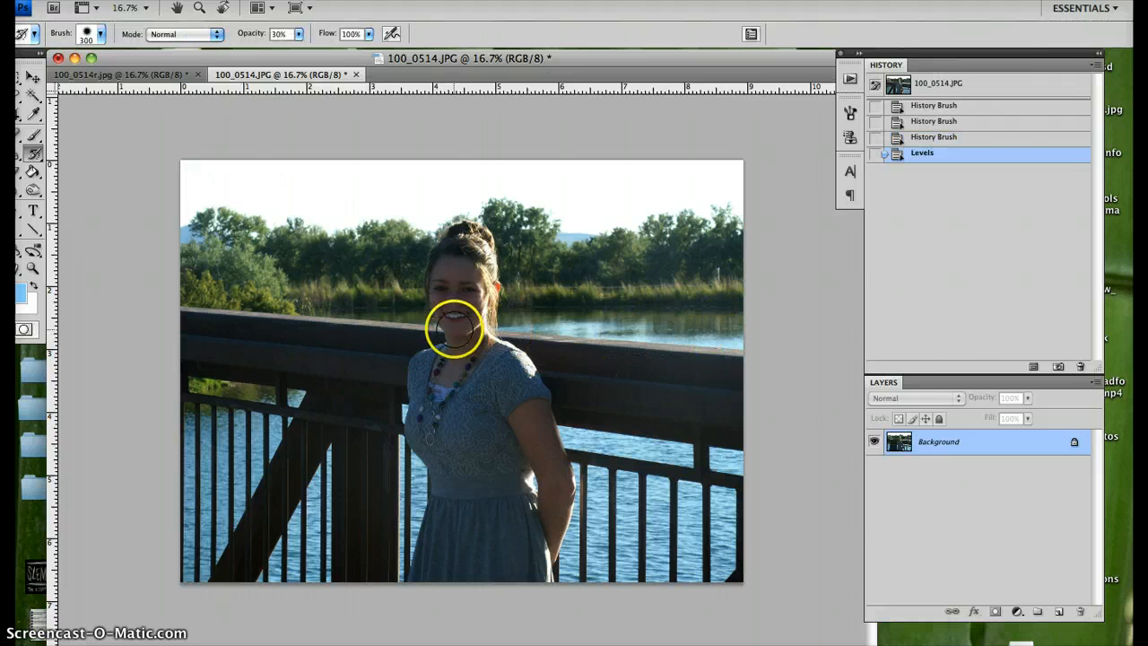
- Bring the toolbox fully into view and select the Dodge tool for retouching the woman's face
{"action": "key", "text": "super+plus"}
{"action": "key", "text": "super+plus"}
{"action": "key", "text": "super+plus"}
{"action": "key", "text": "super+plus"}
{"action": "key", "text": "super+plus"}
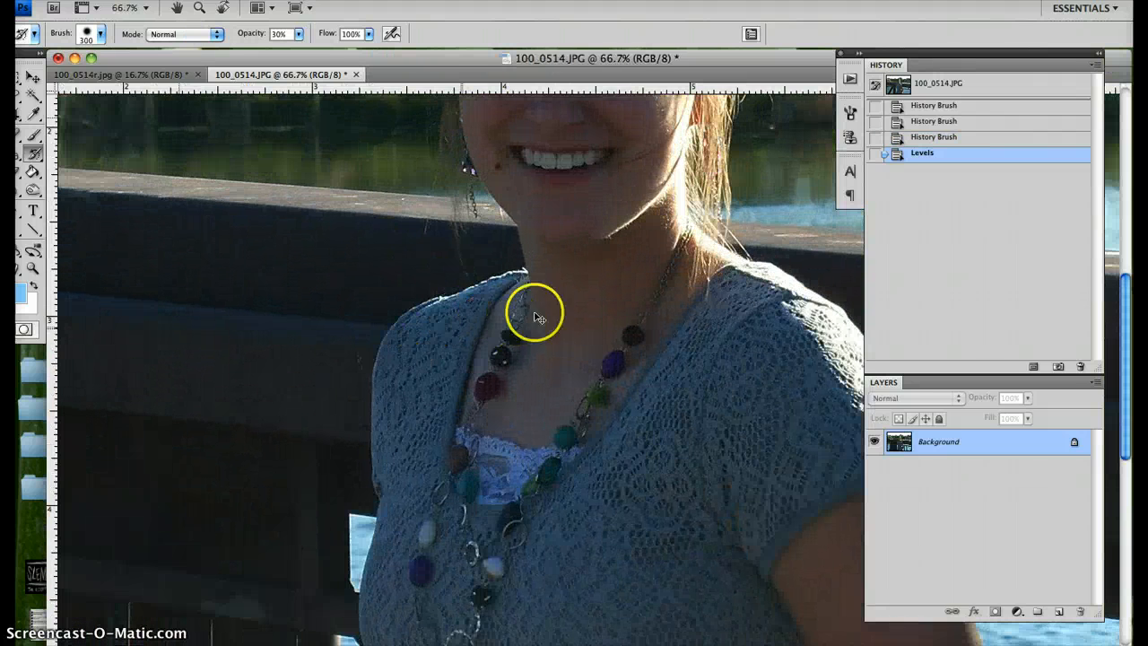
{"action": "left_click_drag", "start_coordinate": [583, 514], "coordinate": [611, 593]}
{"action": "key", "text": "super+plus"}
{"action": "key", "text": "super+plus"}
{"action": "key", "text": "super+plus"}
{"action": "left_click_drag", "start_coordinate": [622, 236], "coordinate": [587, 500]}
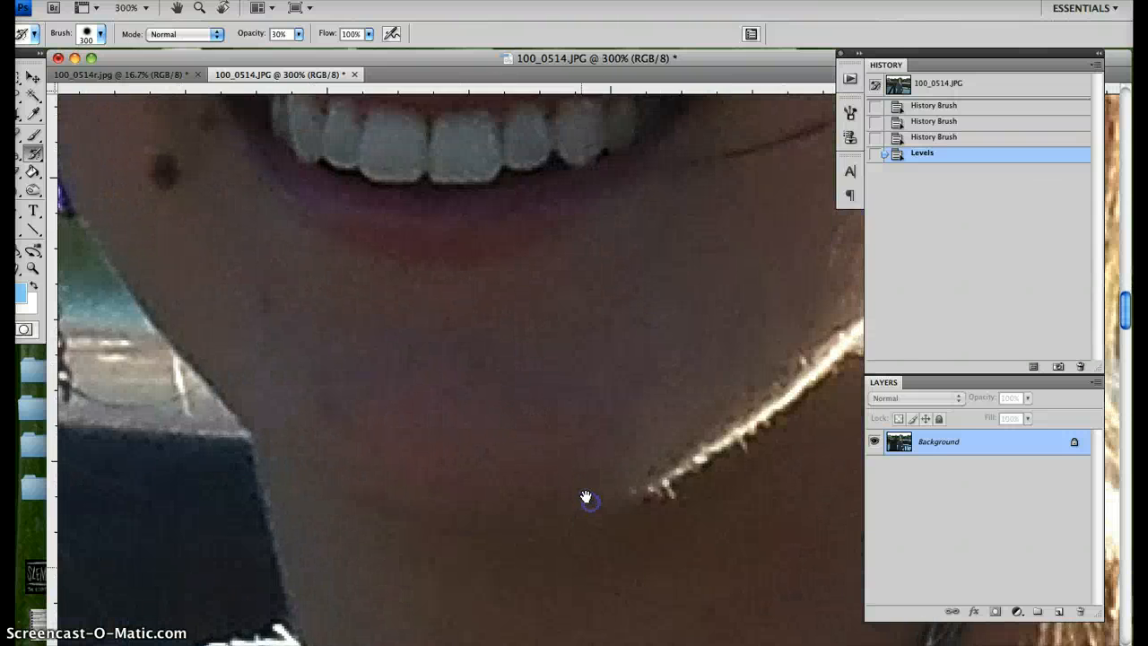
{"action": "key", "text": "super+minus"}
{"action": "key", "text": "super+minus"}
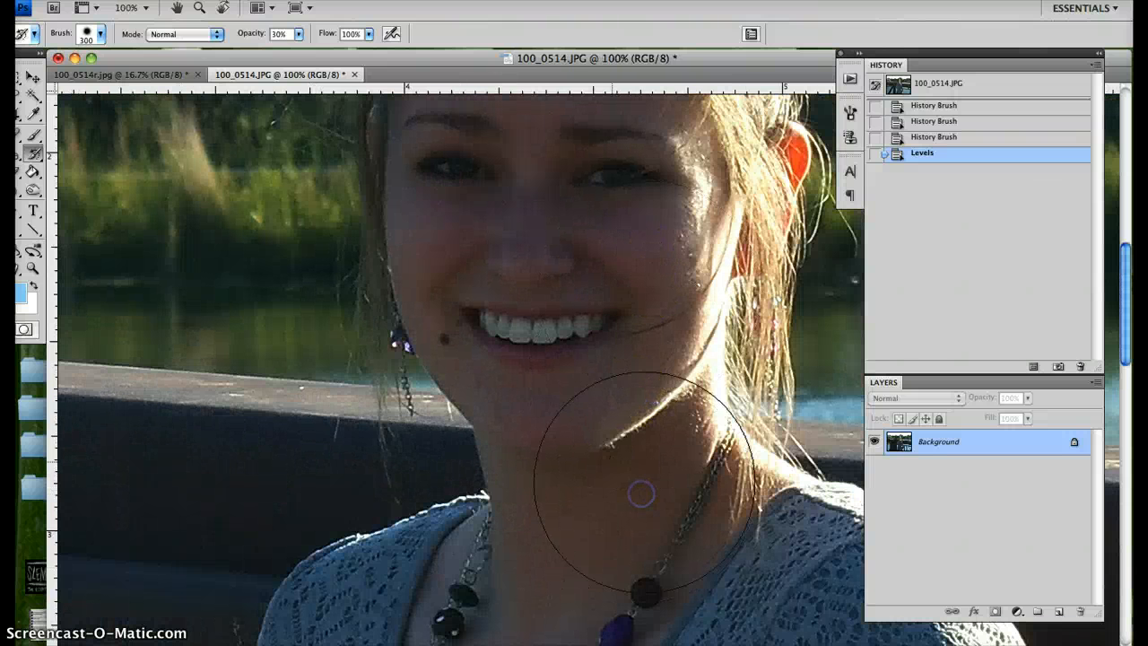
{"action": "scroll", "coordinate": [636, 487], "scroll_direction": "up", "scroll_amount": 5}
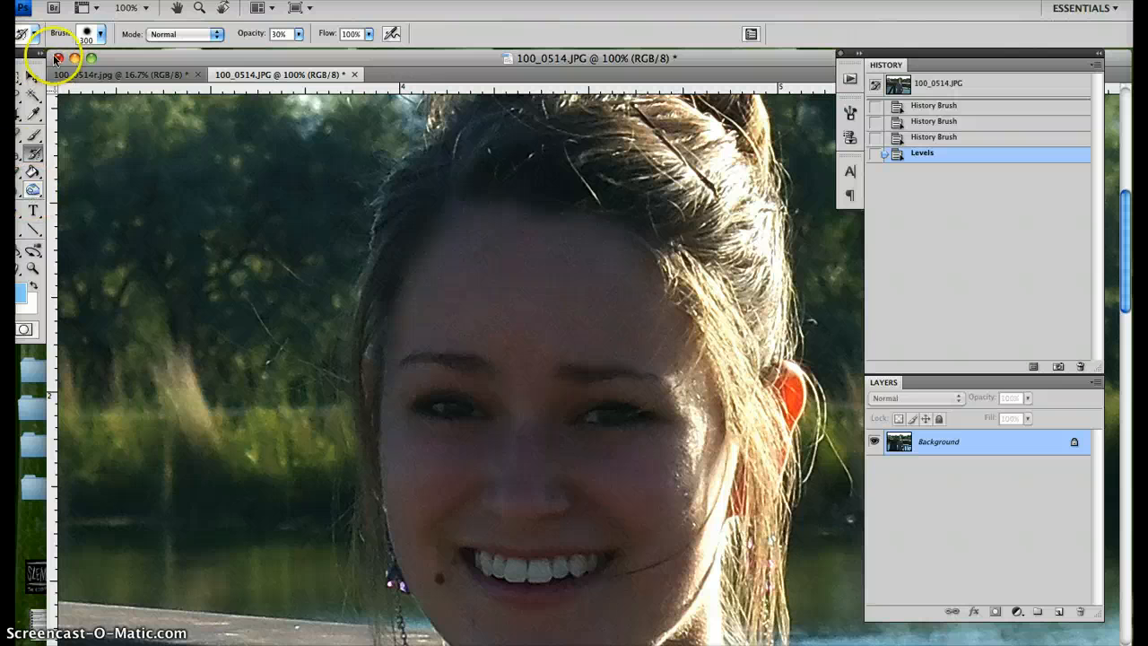
{"action": "mouse_move", "coordinate": [32, 52]}
{"action": "left_mouse_down"}
{"action": "mouse_move", "coordinate": [68, 60]}
{"action": "mouse_move", "coordinate": [44, 62]}
{"action": "left_mouse_up"}
{"action": "left_click", "coordinate": [59, 190]}
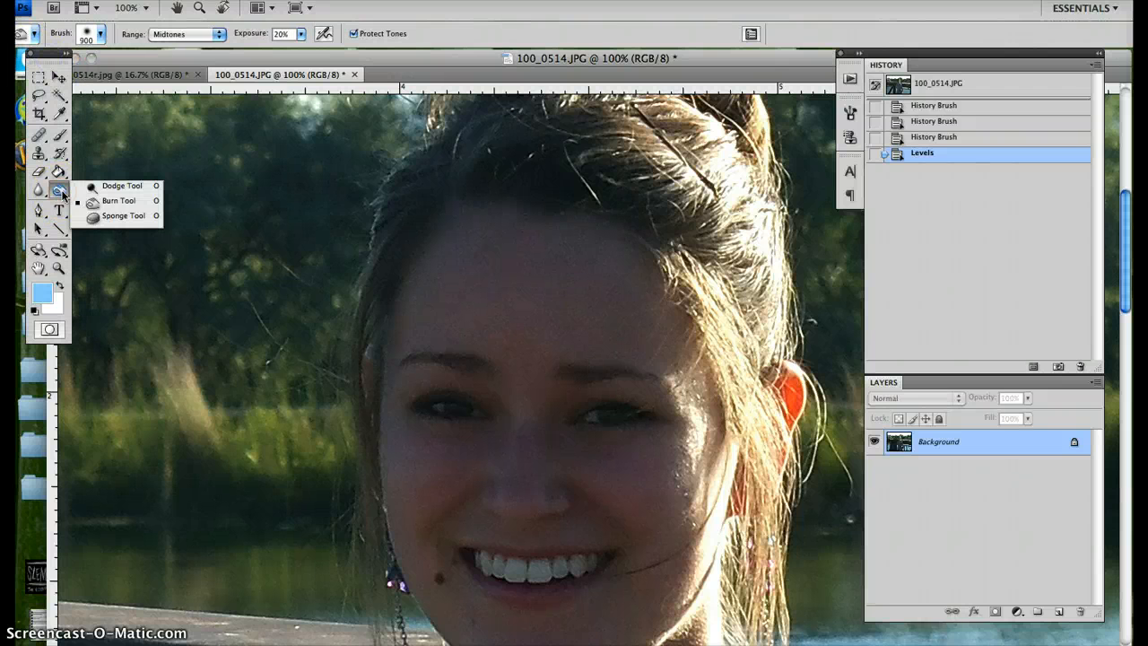
{"action": "left_click", "coordinate": [106, 190]}
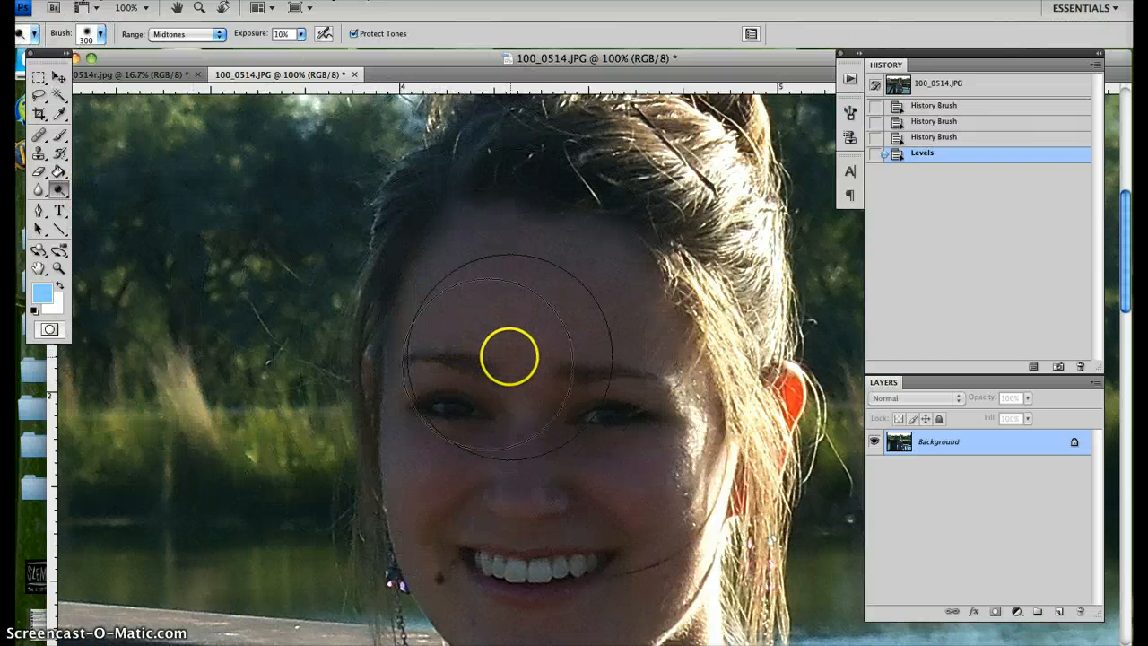
- Reduce the Dodge brush size to 20 and set its exposure to 30% with the Midtones range
{"action": "key", "text": "bracketleft"}
{"action": "key", "text": "bracketleft"}
{"action": "key", "text": "bracketleft"}
{"action": "key", "text": "bracketleft"}
{"action": "key", "text": "bracketleft"}
{"action": "key", "text": "bracketleft"}
{"action": "key", "text": "bracketleft"}
{"action": "key", "text": "bracketleft"}
{"action": "key", "text": "bracketleft"}
{"action": "key", "text": "bracketleft"}
{"action": "key", "text": "bracketleft"}
{"action": "key", "text": "bracketleft"}
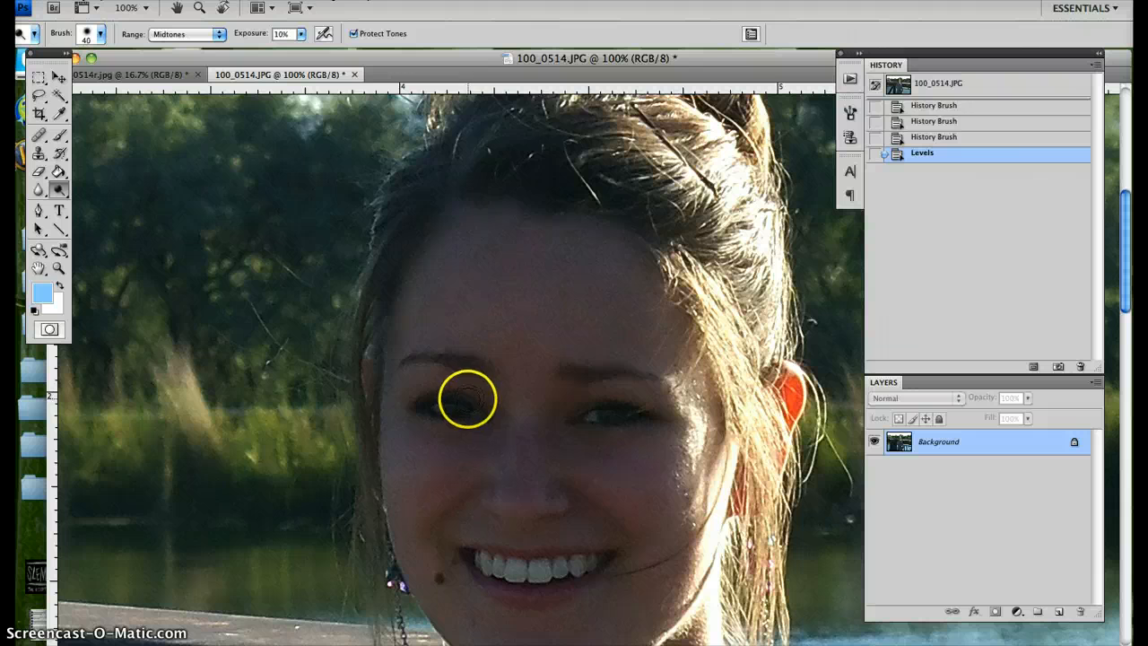
{"action": "key", "text": "bracketleft"}
{"action": "key", "text": "bracketleft"}
{"action": "key", "text": "bracketleft"}
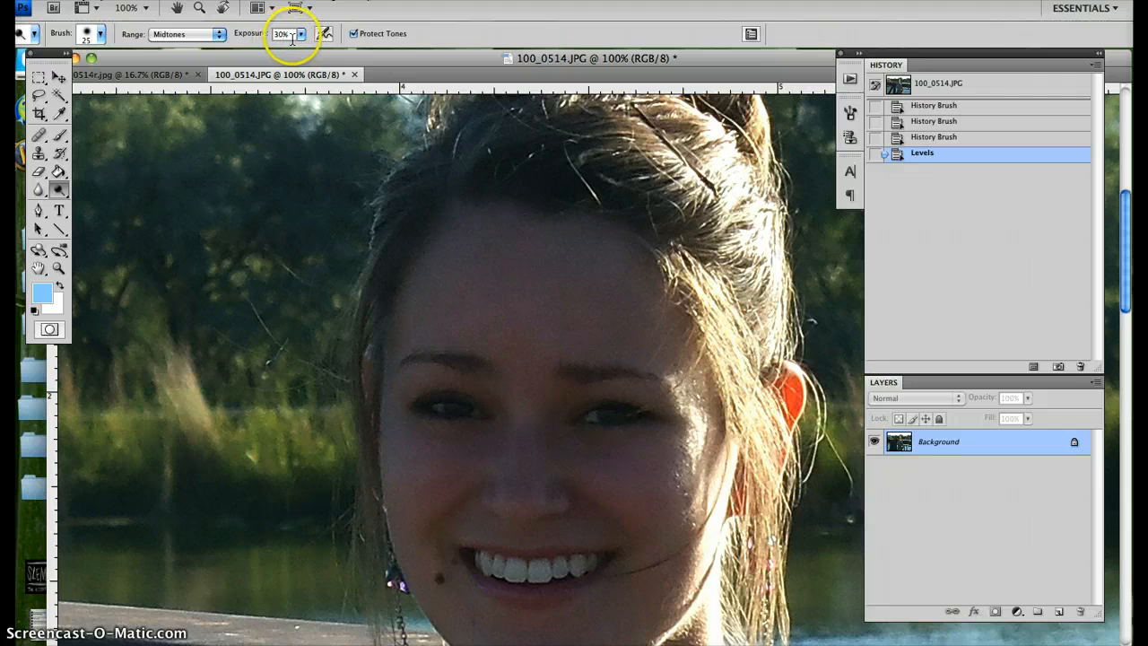
{"action": "key", "text": "["}
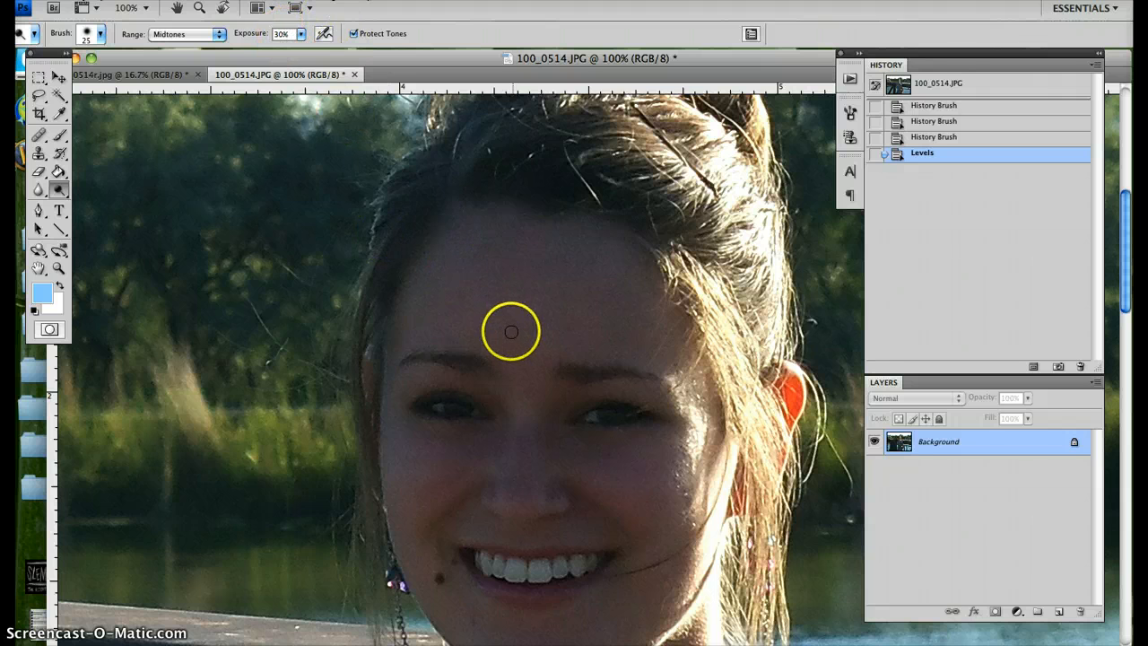
- Lighten the iris of the woman's right eye with several Dodge dabs
{"action": "left_click", "coordinate": [443, 403]}
{"action": "left_click", "coordinate": [440, 403]}
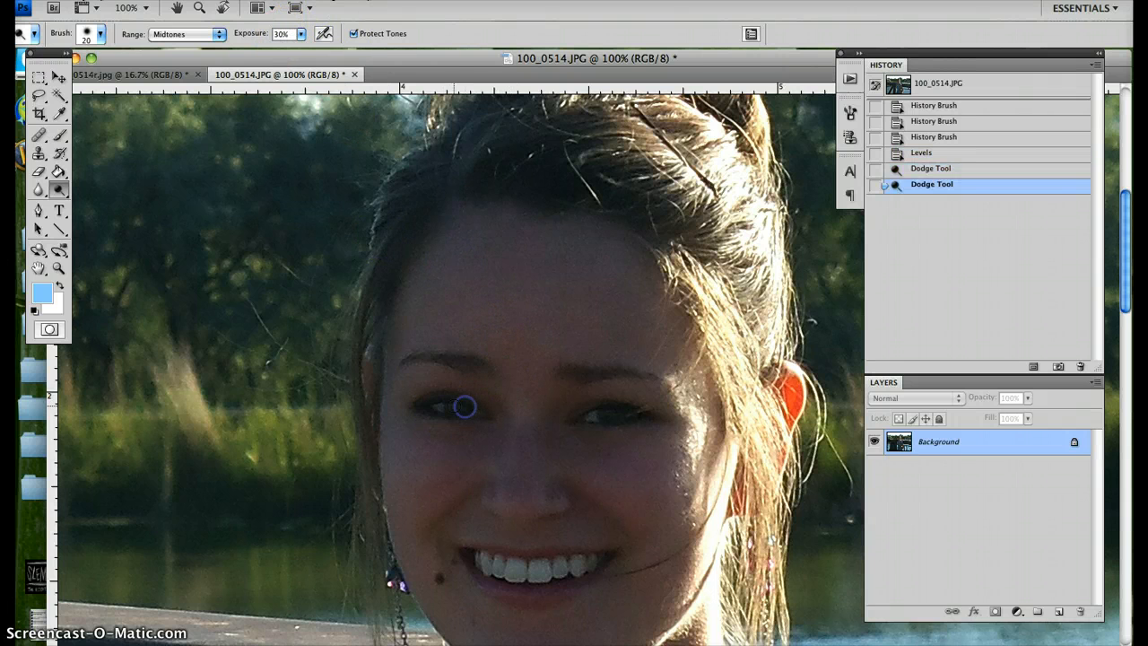
{"action": "left_click", "coordinate": [459, 408]}
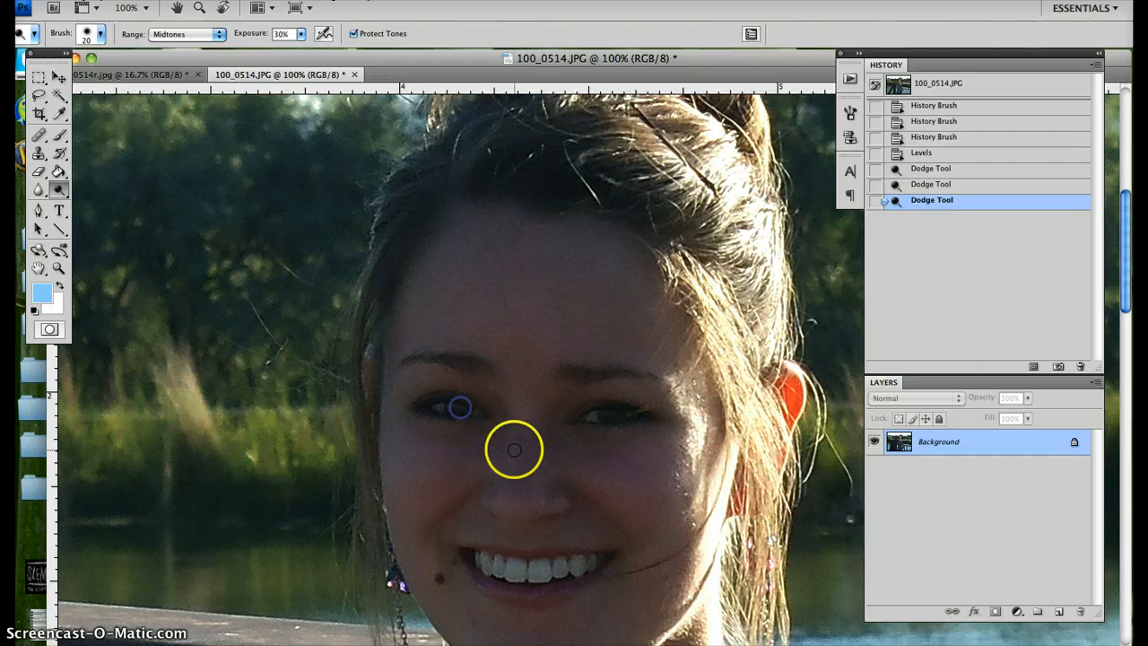
{"action": "left_click", "coordinate": [449, 407]}
- Lighten the iris of the woman's left eye with repeated Dodge dabs
{"action": "left_click", "coordinate": [619, 414]}
{"action": "left_click", "coordinate": [614, 413]}
{"action": "left_click", "coordinate": [613, 413]}
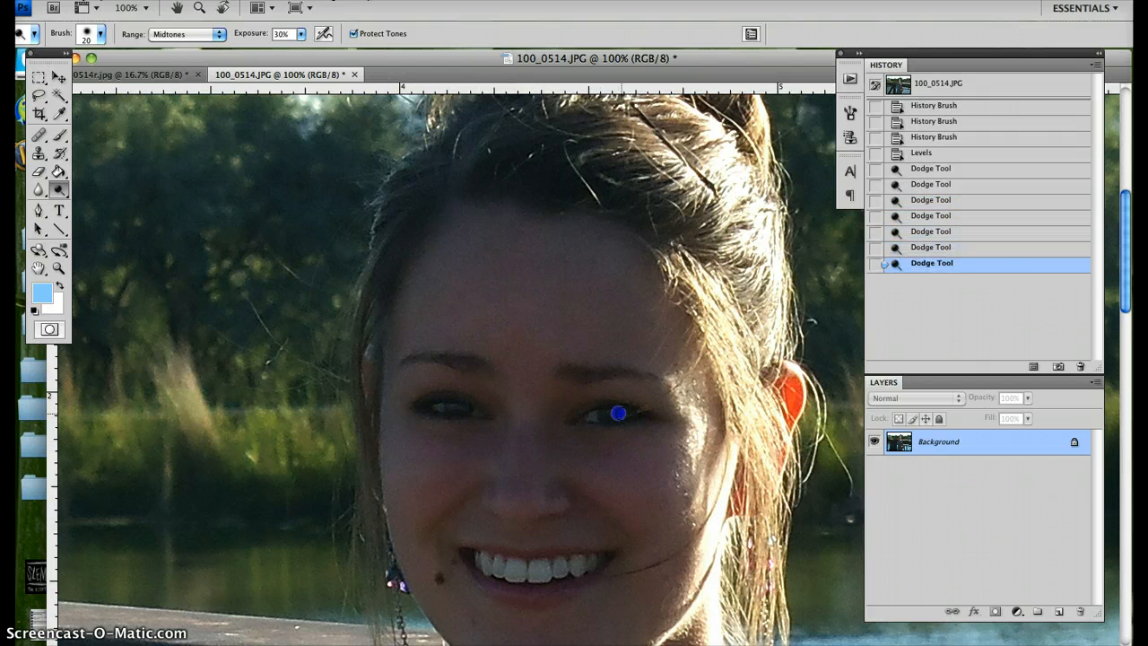
{"action": "left_click", "coordinate": [617, 415]}
{"action": "left_click", "coordinate": [615, 414]}
{"action": "left_click", "coordinate": [610, 414]}
{"action": "left_click", "coordinate": [616, 415]}
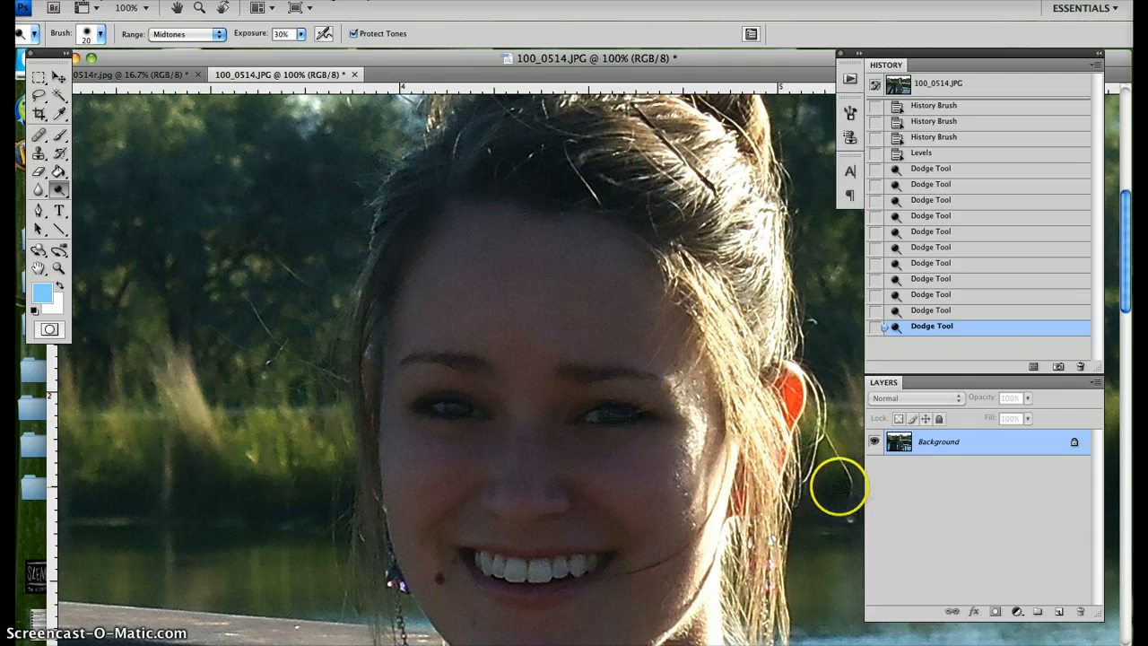
- Check the dodged eyes against the wider photo and return to a close view of the face
{"action": "key", "text": "super+minus"}
{"action": "key", "text": "super+minus"}
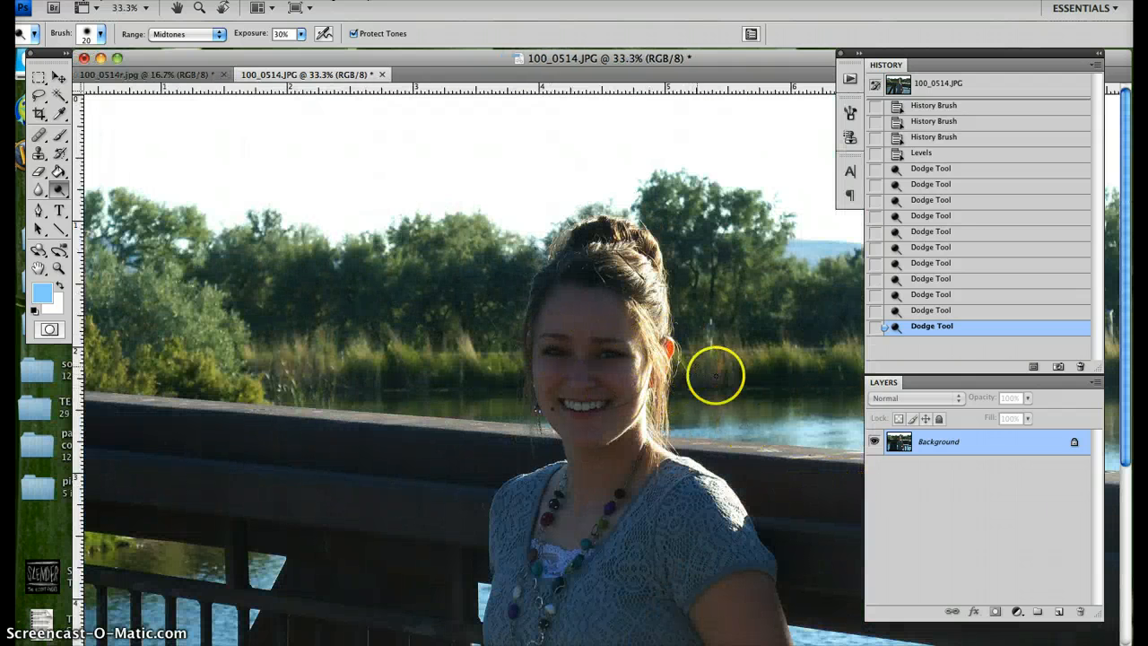
{"action": "key", "text": "super+minus"}
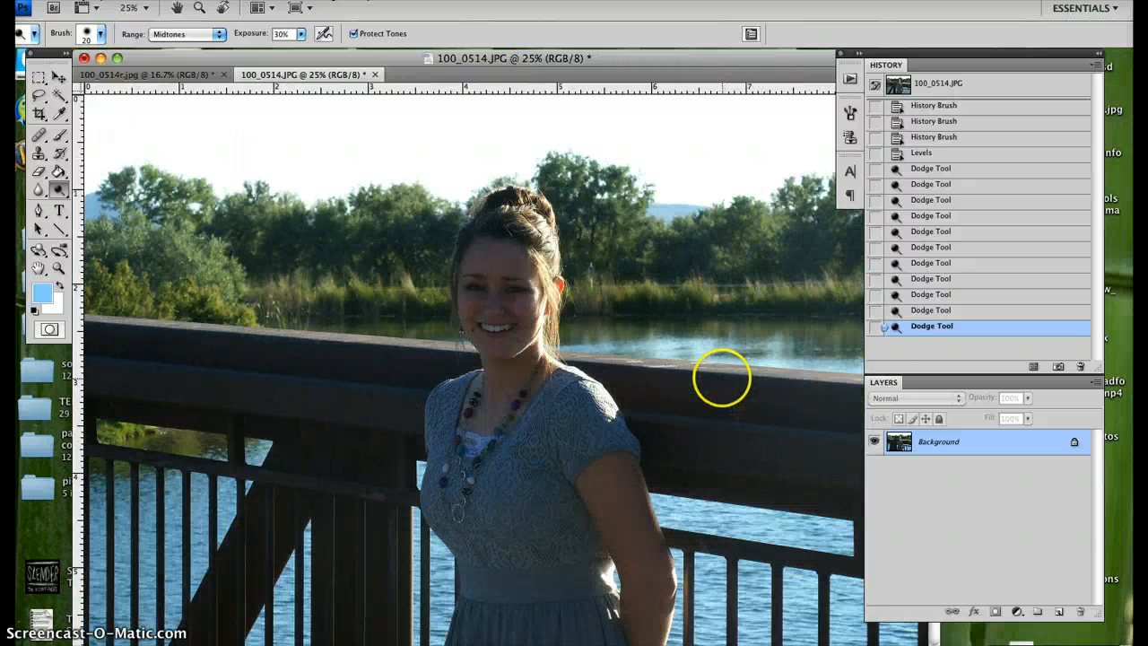
{"action": "key", "text": "super+plus"}
{"action": "key", "text": "super+plus"}
{"action": "key", "text": "super+plus"}
{"action": "key", "text": "super+plus"}
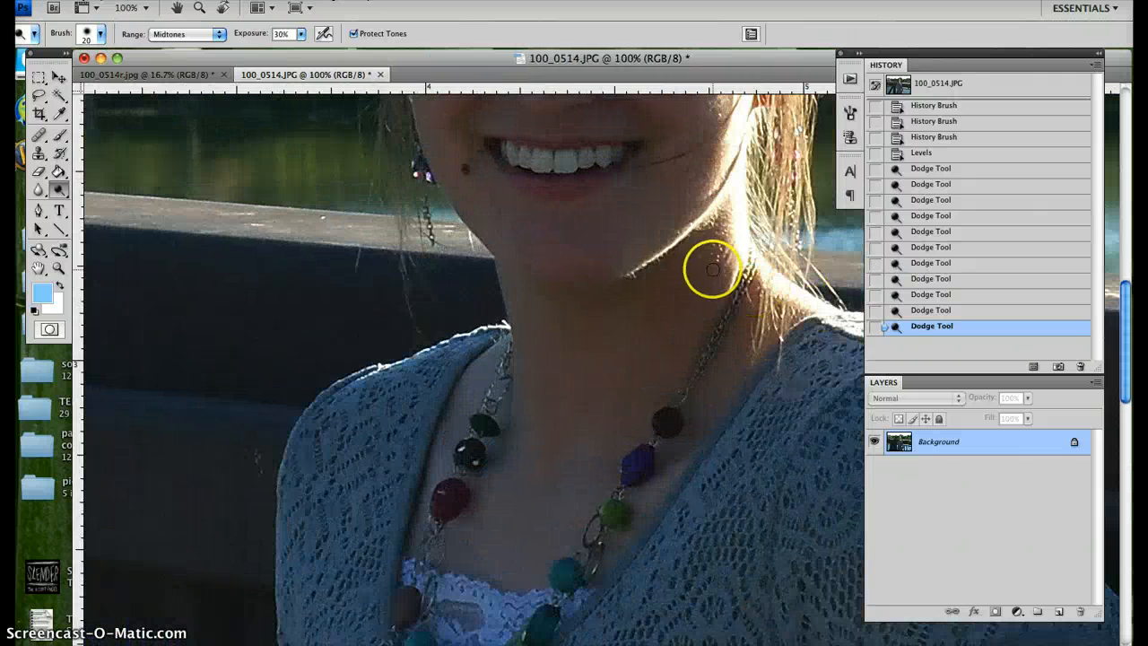
{"action": "left_click_drag", "start_coordinate": [705, 264], "coordinate": [718, 597]}
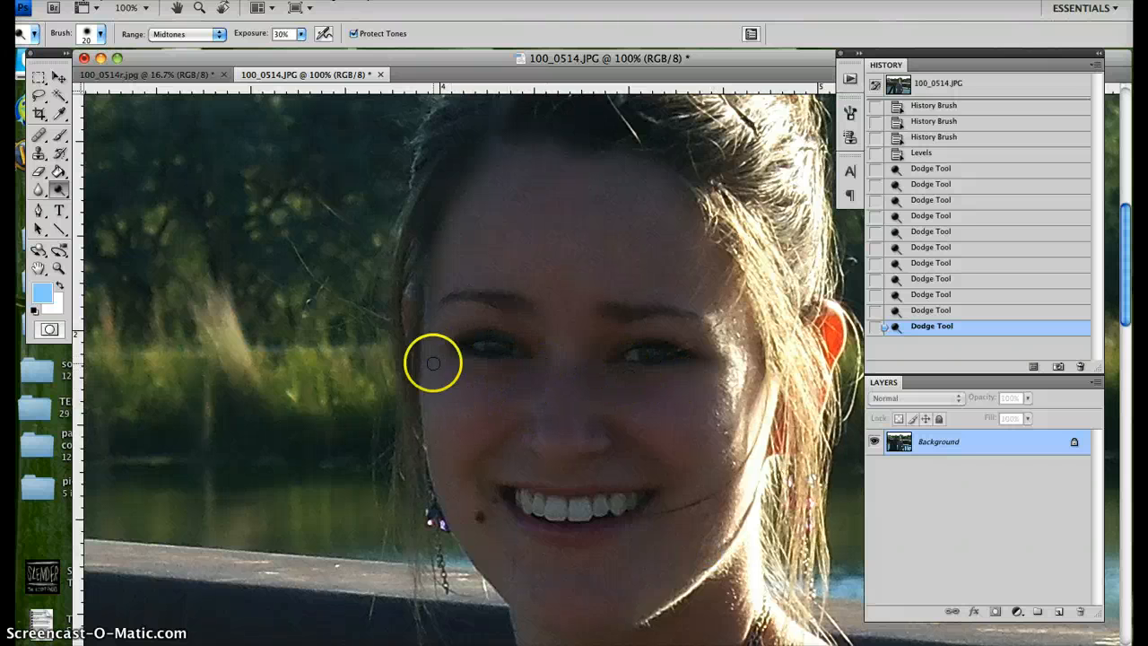
- Select the Clone Stamp tool and set its opacity to 20%
{"action": "left_click", "coordinate": [38, 153]}
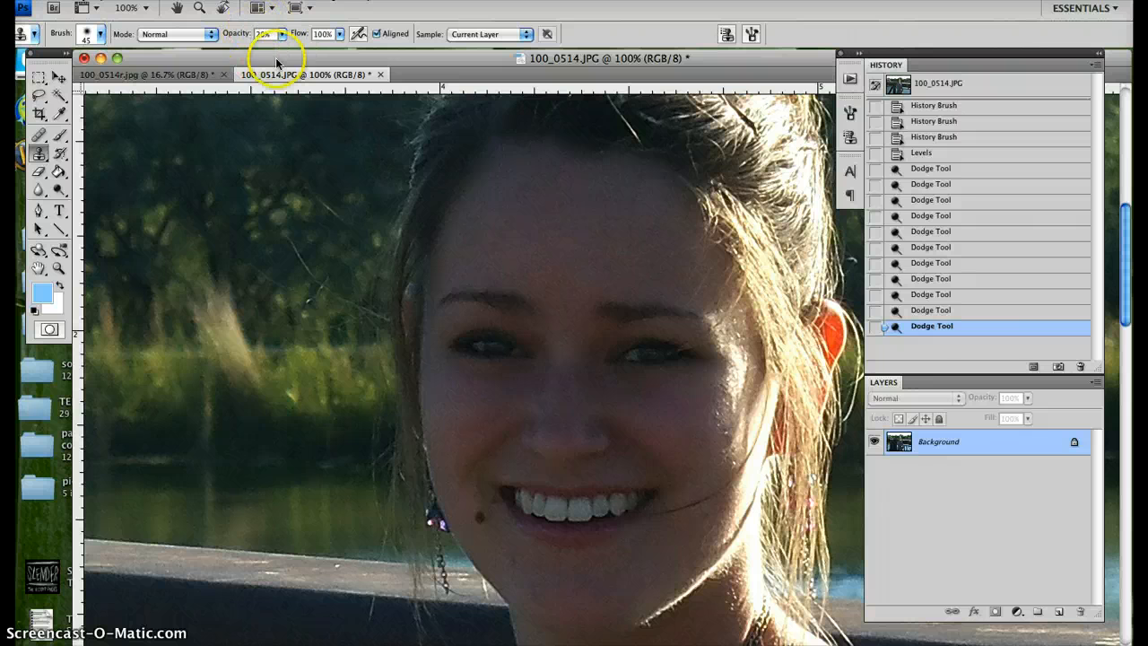
{"action": "type", "text": "20"}
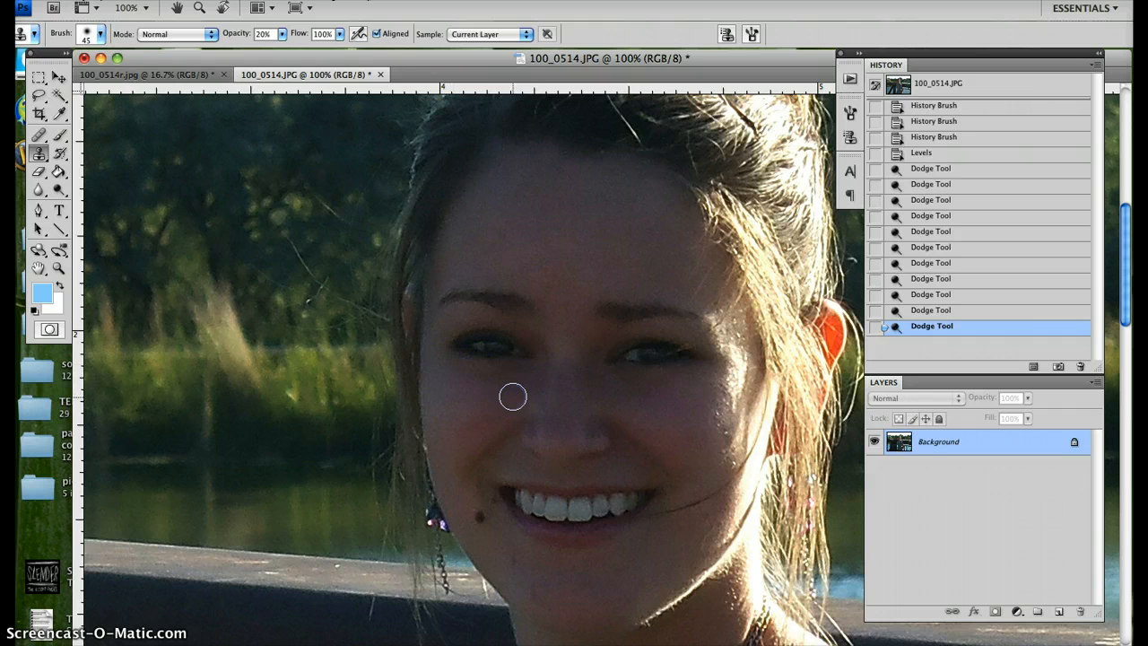
- Even out the dark skin under both of the woman's eyes with Clone Stamp dabs at 20% opacity
{"action": "mouse_move", "coordinate": [497, 379]}
{"action": "left_mouse_down"}
{"action": "mouse_move", "coordinate": [459, 372]}
{"action": "mouse_move", "coordinate": [494, 379]}
{"action": "left_mouse_up"}
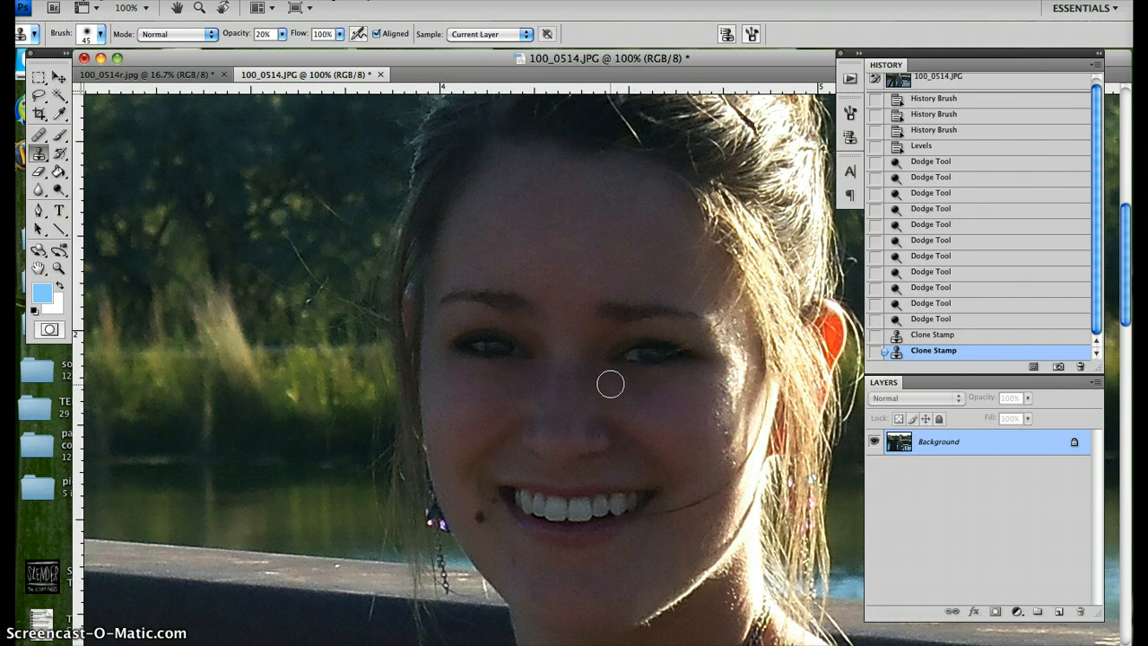
{"action": "left_click", "coordinate": [670, 380]}
{"action": "left_click", "coordinate": [617, 395]}
{"action": "left_click", "coordinate": [731, 374]}
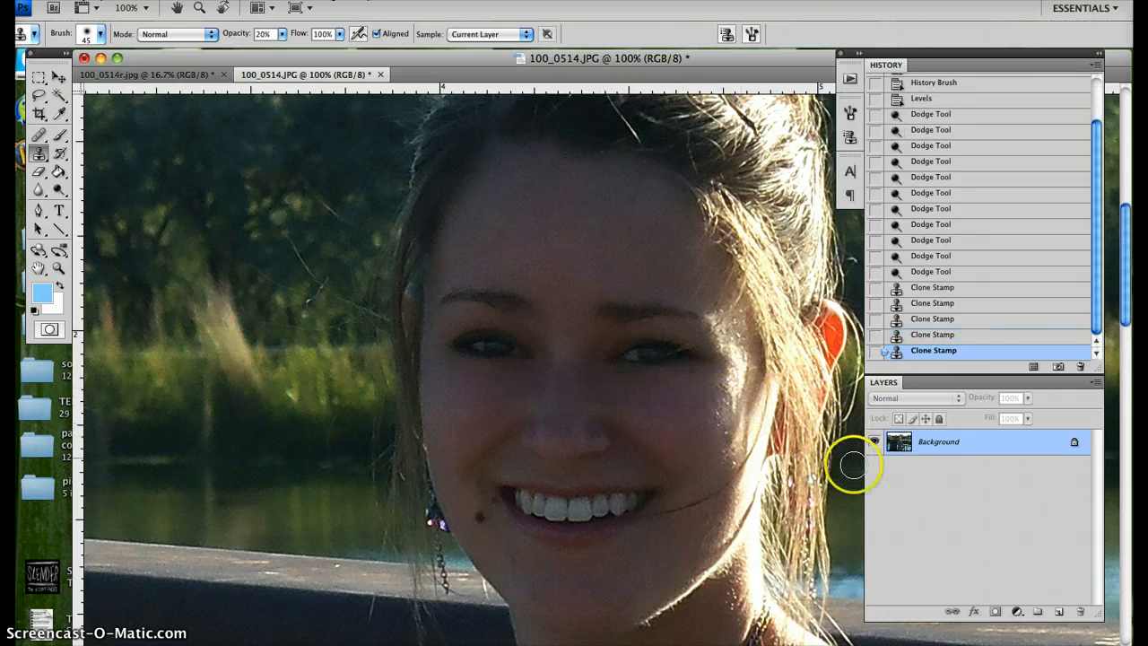
- Sample blue from the distant hills, lighten the foreground color to #a2d4f4, and select the Brush tool
{"action": "key", "text": "super+minus"}
{"action": "key", "text": "super+minus"}
{"action": "key", "text": "super+minus"}
{"action": "key", "text": "super+minus"}
{"action": "key", "text": "super+minus"}
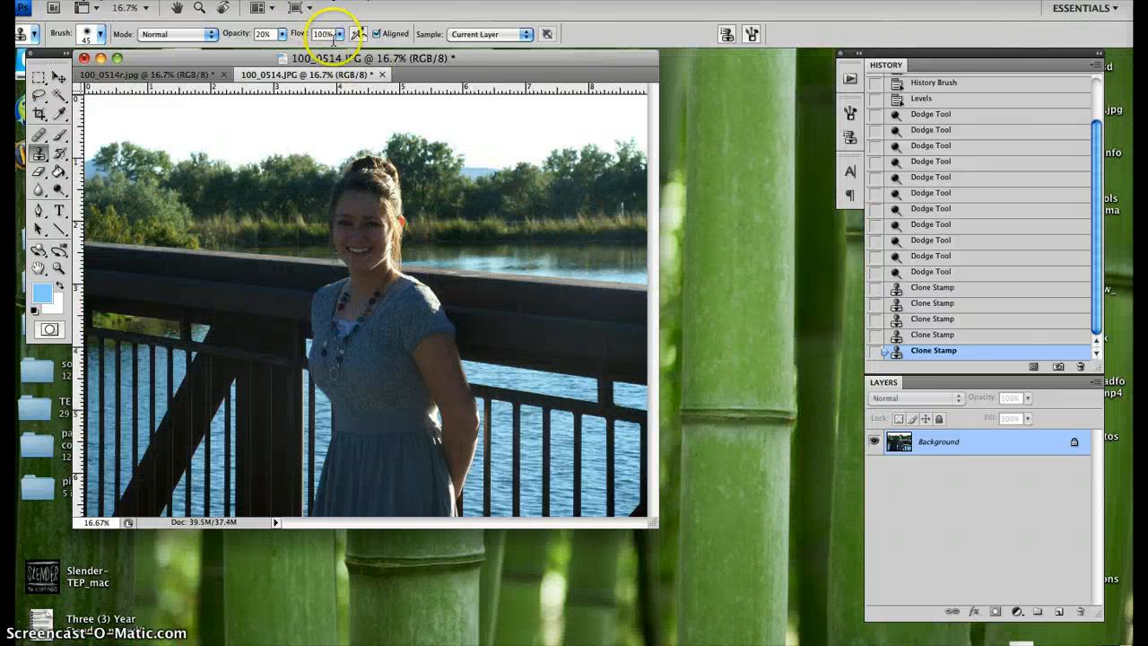
{"action": "left_click_drag", "start_coordinate": [336, 59], "coordinate": [473, 99]}
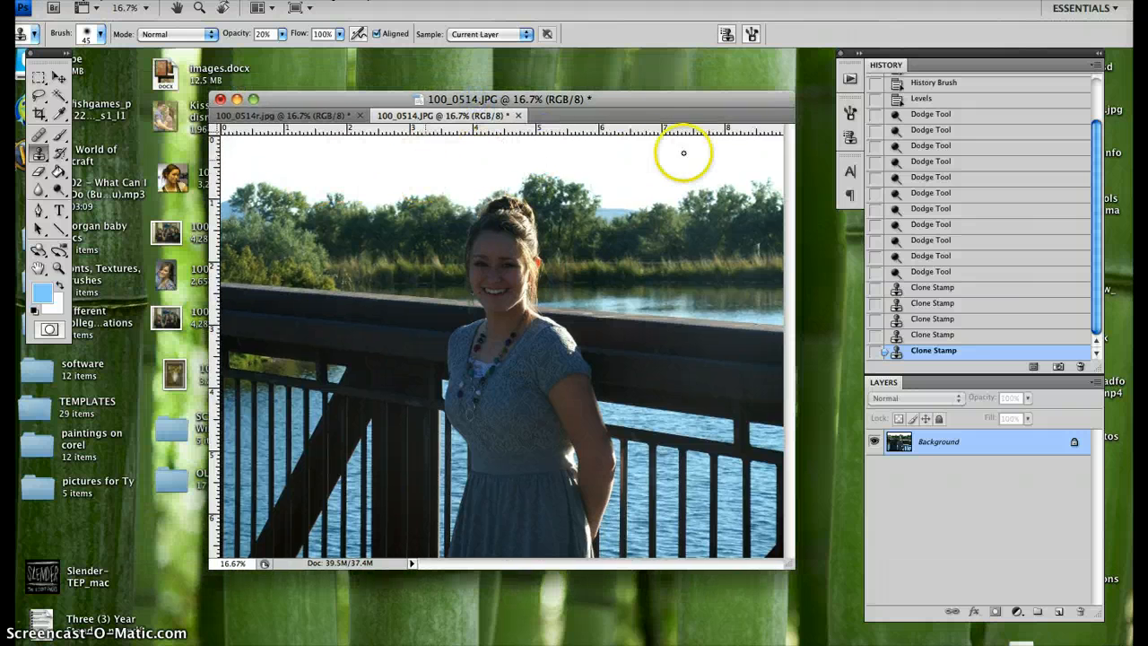
{"action": "left_click", "coordinate": [59, 113]}
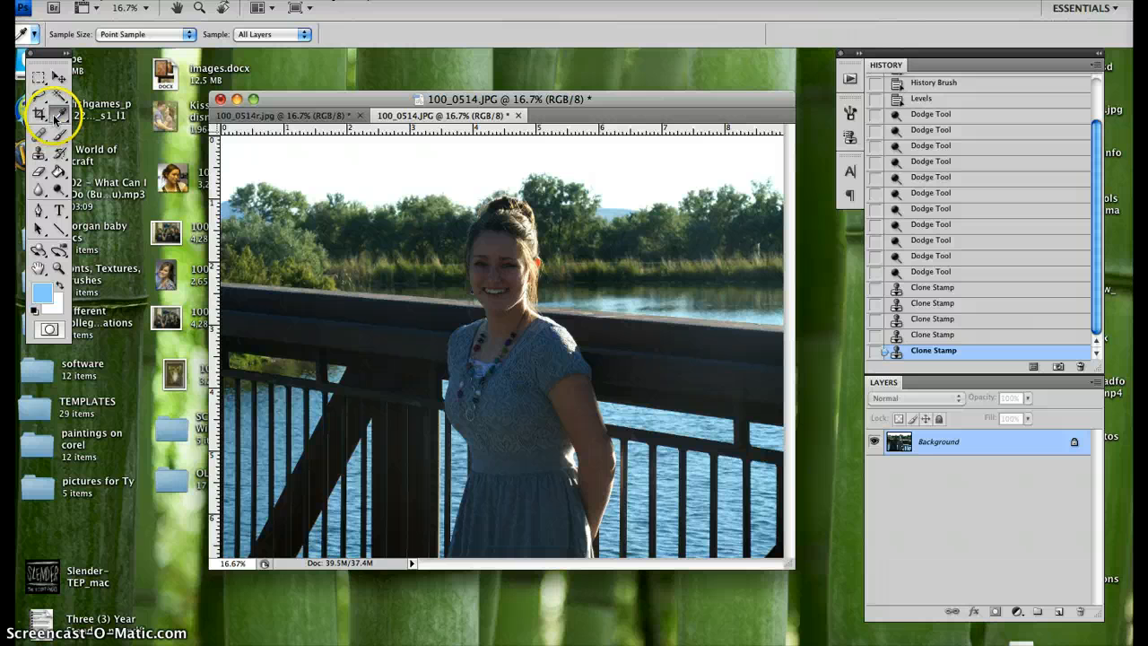
{"action": "left_click", "coordinate": [232, 207]}
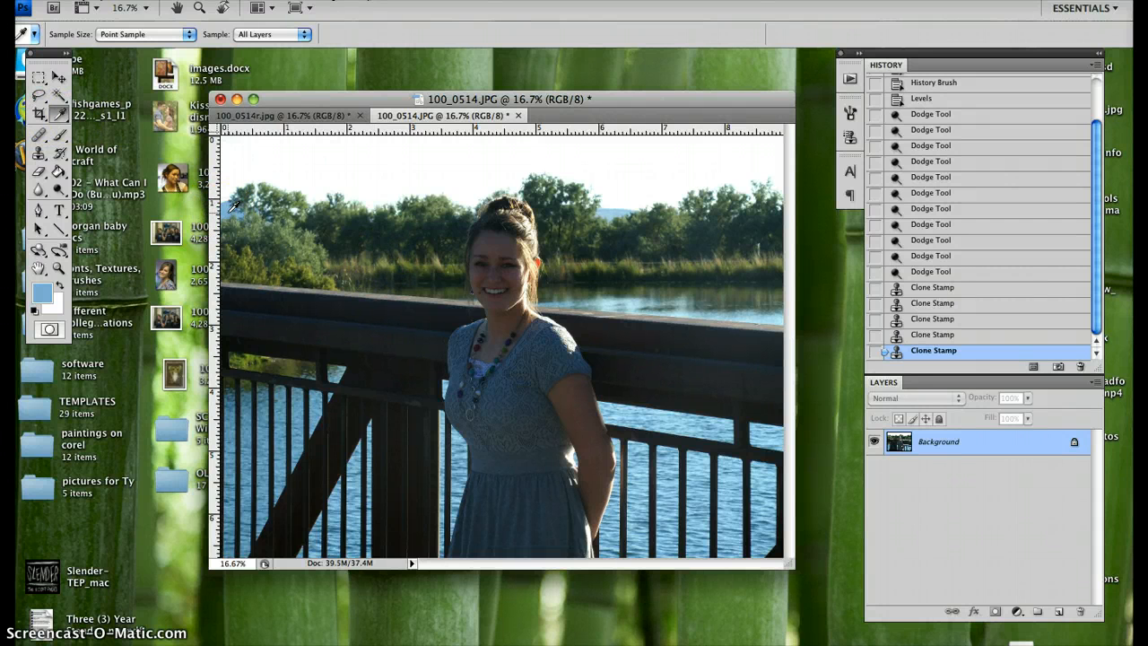
{"action": "left_click", "coordinate": [41, 291]}
{"action": "left_click_drag", "start_coordinate": [442, 225], "coordinate": [426, 191]}
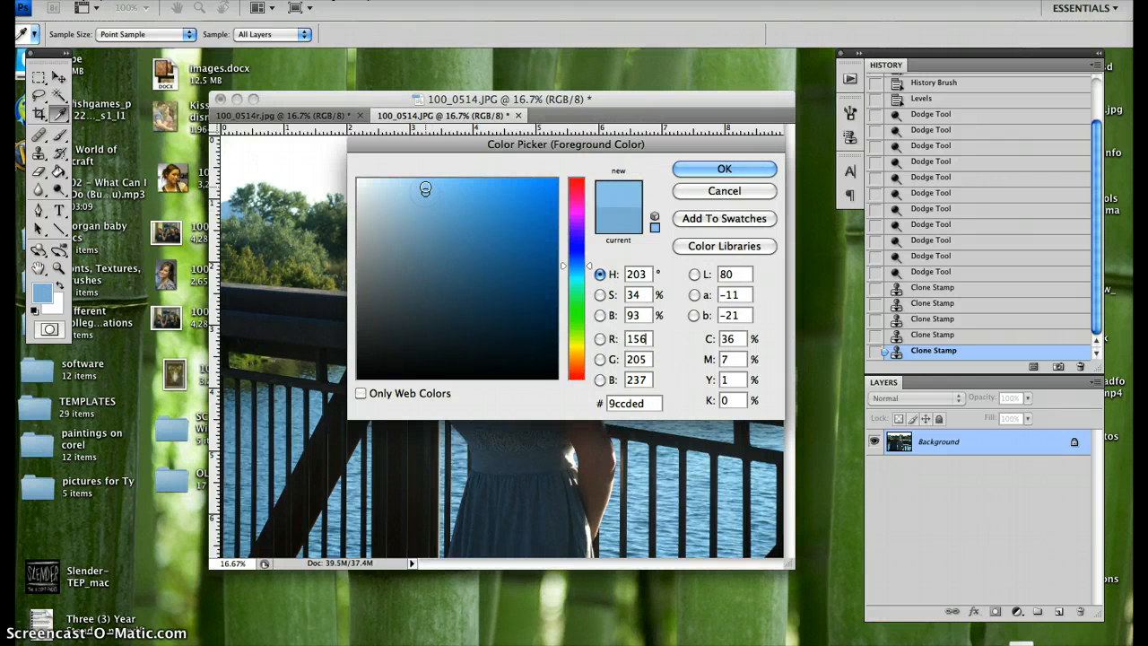
{"action": "left_click", "coordinate": [425, 186]}
{"action": "left_click", "coordinate": [709, 169]}
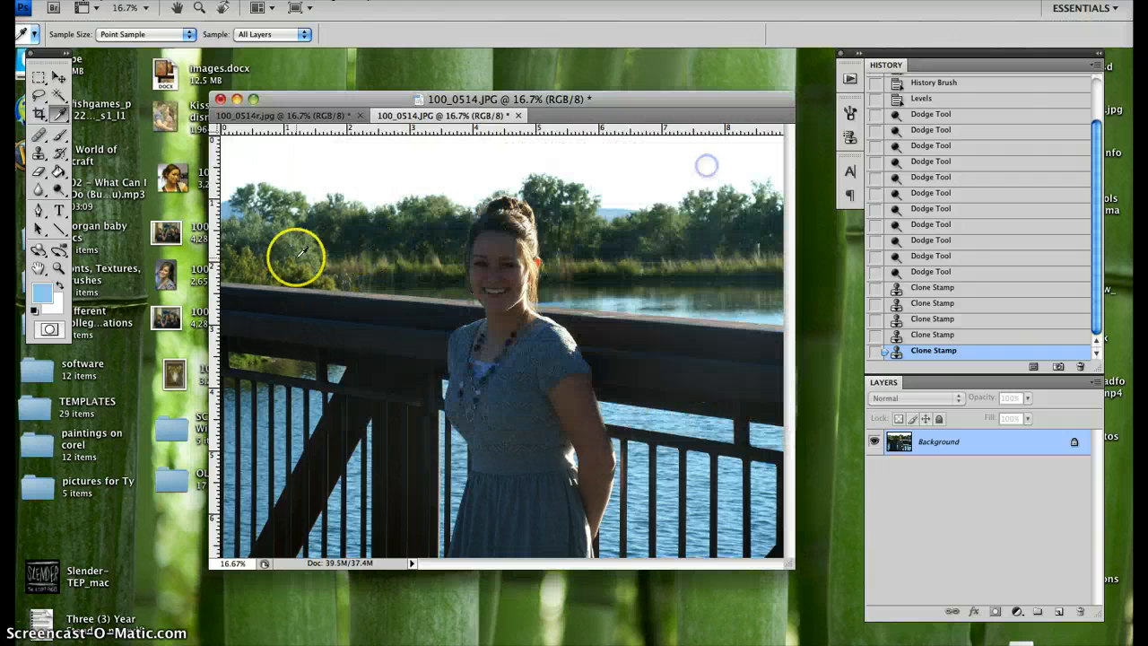
{"action": "left_click", "coordinate": [59, 135]}
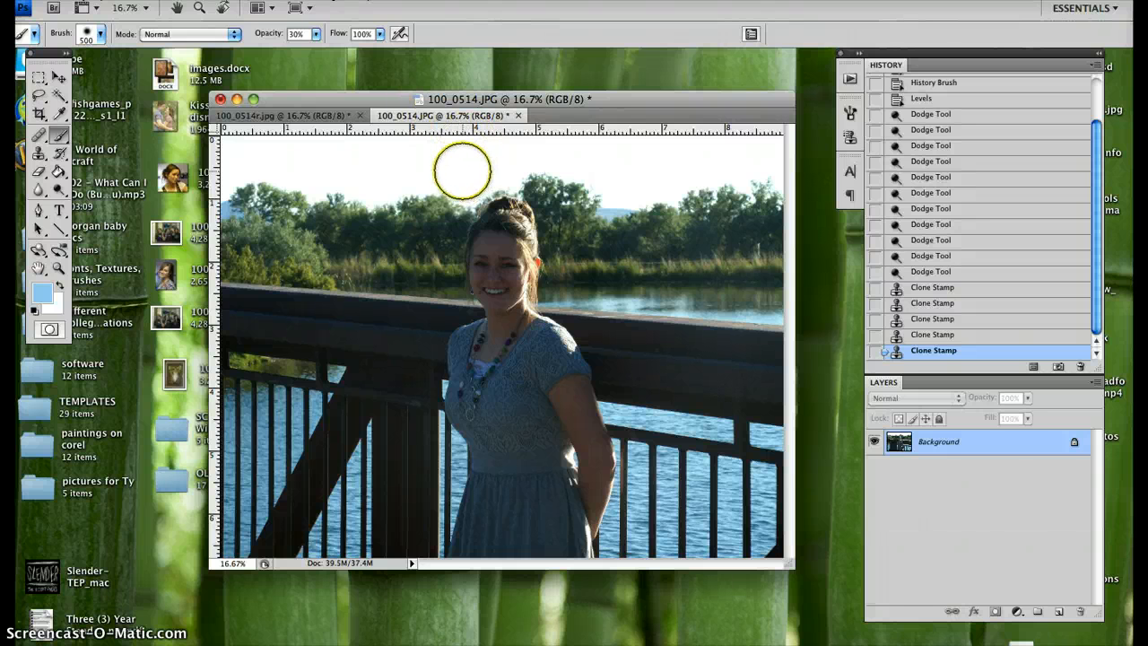
- Try brush strokes over the trees and railing at 100% and at 30% opacity, undoing each one
{"action": "key", "text": "0"}
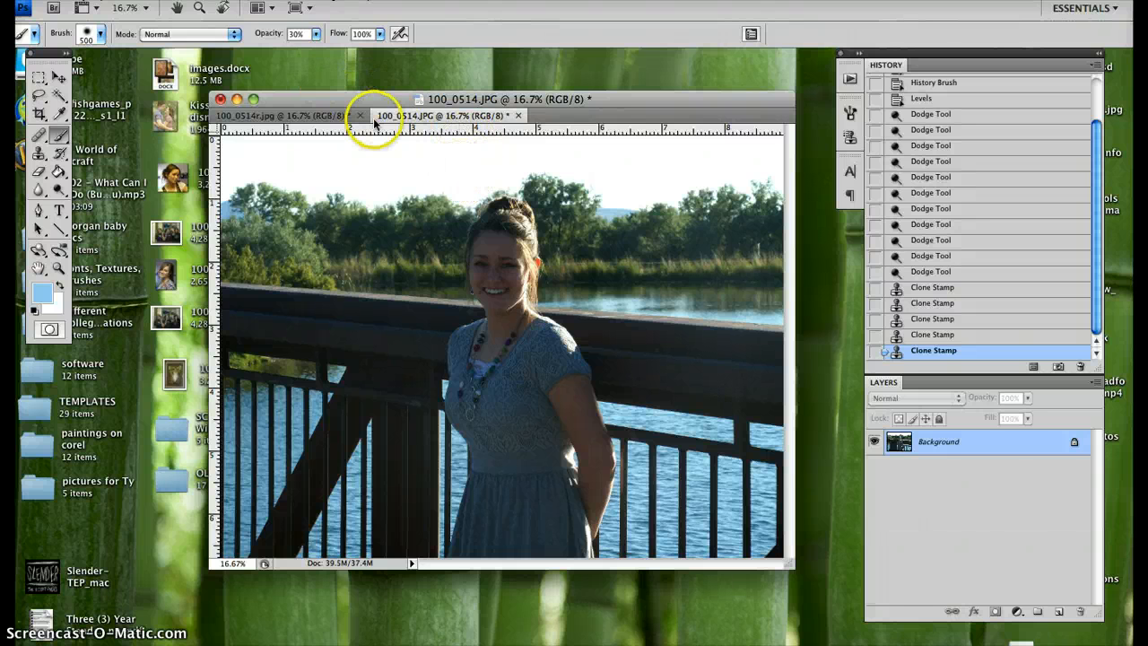
{"action": "mouse_move", "coordinate": [393, 219]}
{"action": "left_mouse_down"}
{"action": "mouse_move", "coordinate": [364, 306]}
{"action": "mouse_move", "coordinate": [266, 373]}
{"action": "mouse_move", "coordinate": [412, 217]}
{"action": "mouse_move", "coordinate": [436, 274]}
{"action": "left_mouse_up"}
{"action": "key", "text": "super+z"}
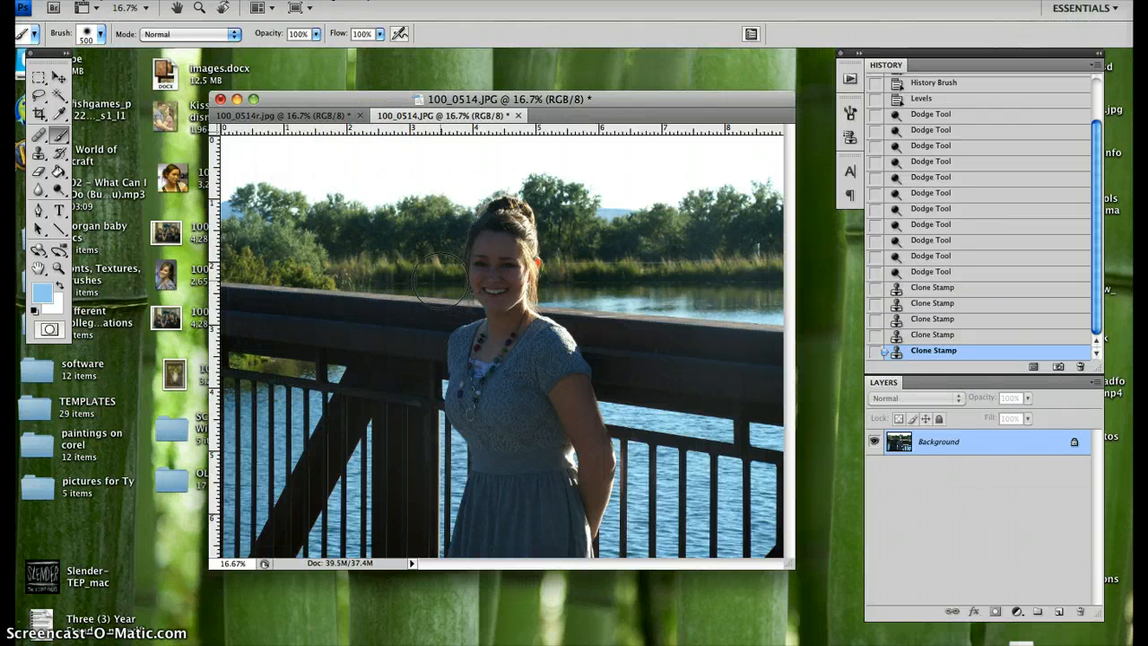
{"action": "key", "text": "3"}
{"action": "mouse_move", "coordinate": [331, 212]}
{"action": "left_mouse_down"}
{"action": "mouse_move", "coordinate": [377, 377]}
{"action": "mouse_move", "coordinate": [267, 374]}
{"action": "mouse_move", "coordinate": [430, 254]}
{"action": "left_mouse_up"}
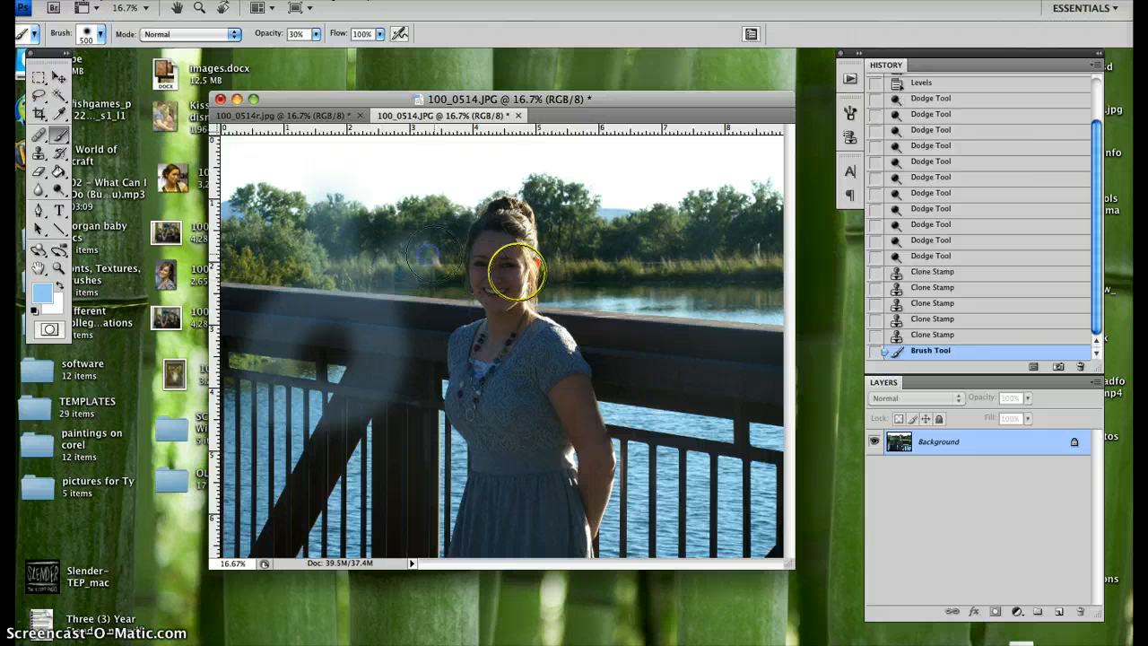
{"action": "key", "text": "super+z"}
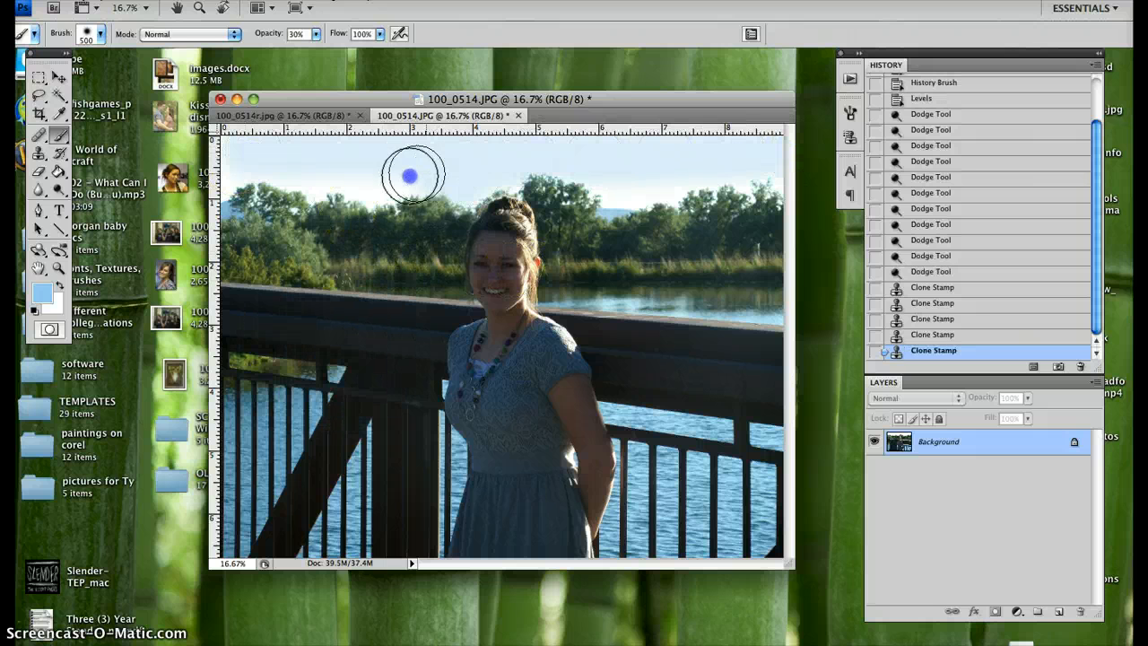
- Try tinting the sky with two separate 30% brush strokes, and revert the photo to its state before the painting
{"action": "left_click_drag", "start_coordinate": [277, 159], "coordinate": [211, 179]}
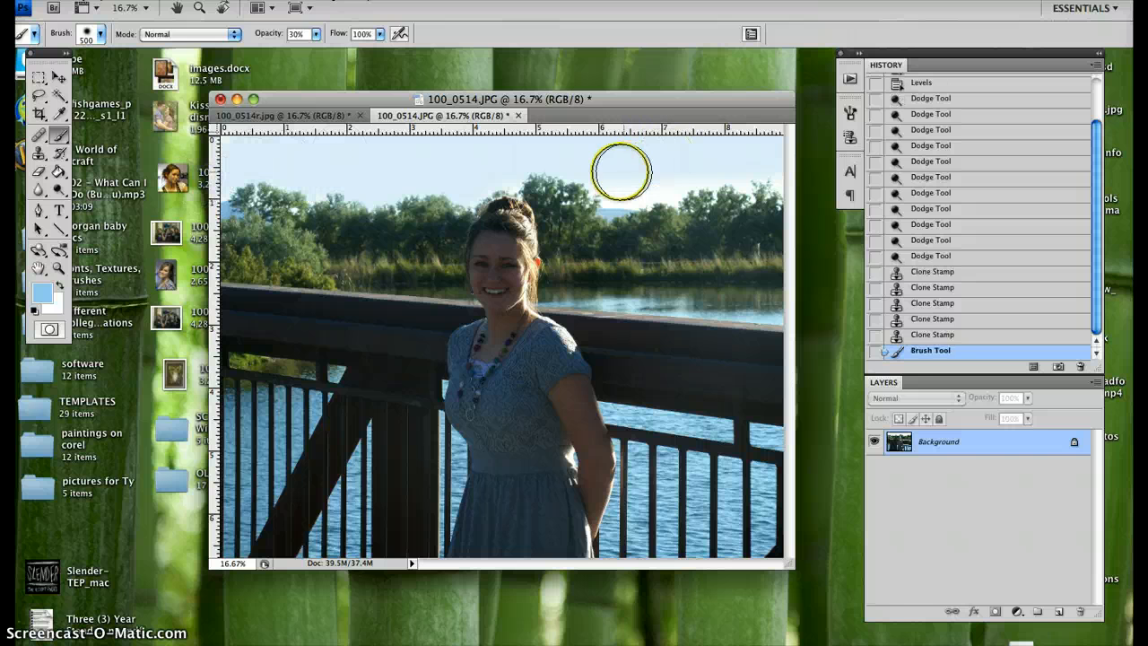
{"action": "left_click_drag", "start_coordinate": [664, 171], "coordinate": [796, 165]}
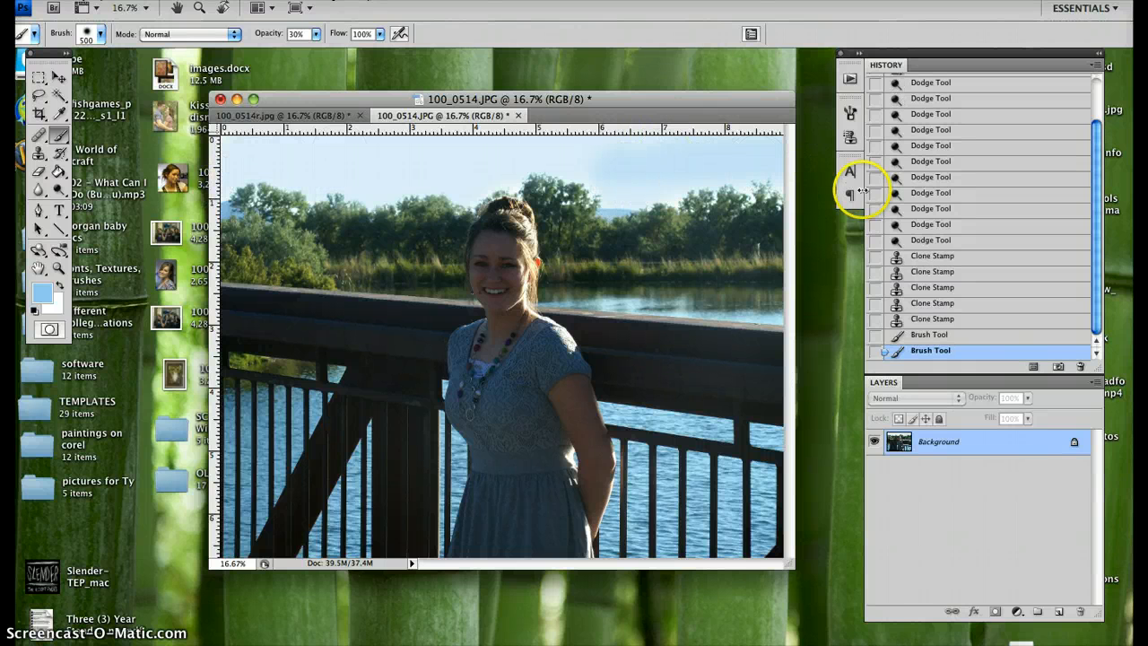
{"action": "key", "text": "super+z"}
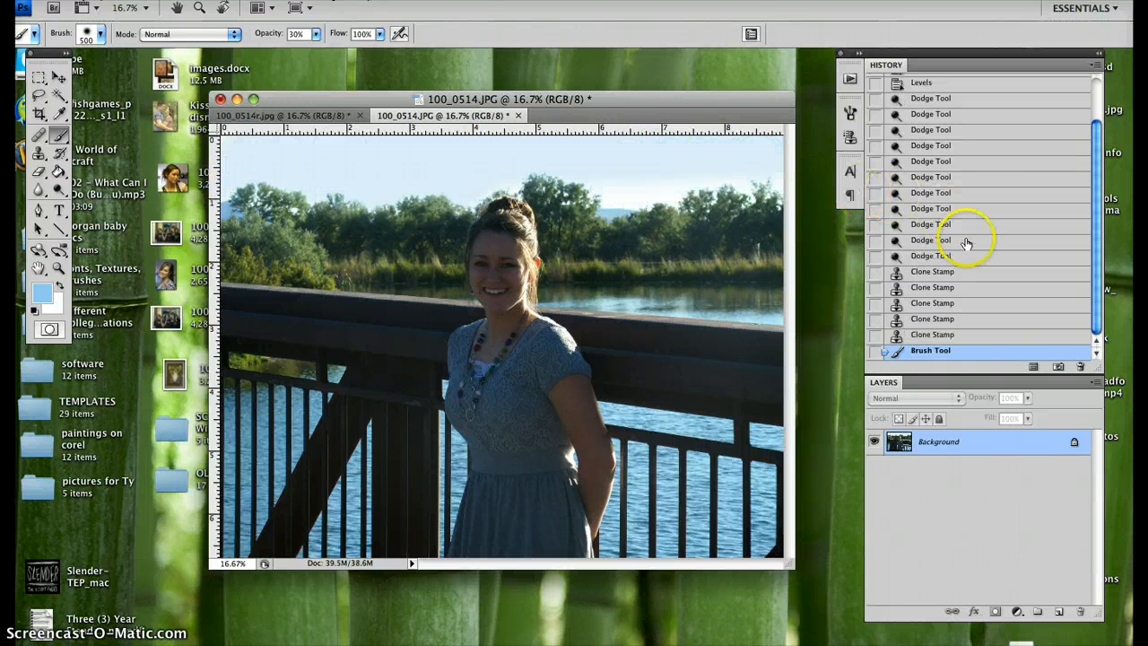
{"action": "left_click", "coordinate": [946, 335]}
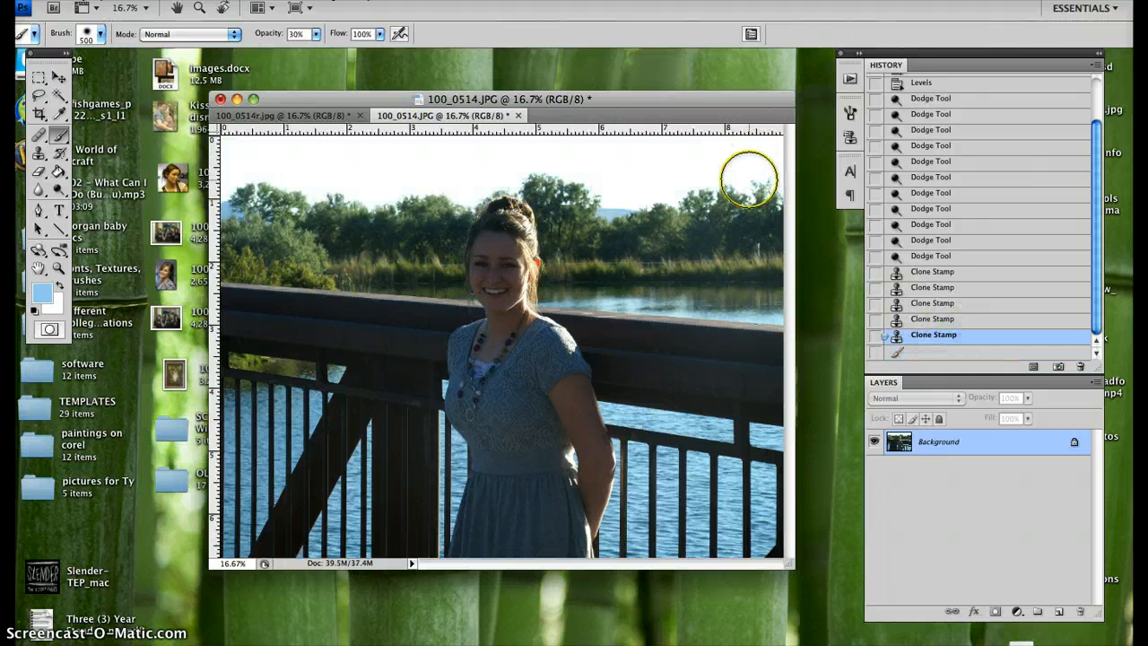
- Tint the whole sky light blue with one continuous brush stroke at 30% opacity
{"action": "mouse_move", "coordinate": [769, 154]}
{"action": "left_mouse_down"}
{"action": "mouse_move", "coordinate": [298, 151]}
{"action": "mouse_move", "coordinate": [223, 172]}
{"action": "mouse_move", "coordinate": [221, 131]}
{"action": "mouse_move", "coordinate": [237, 169]}
{"action": "mouse_move", "coordinate": [292, 164]}
{"action": "mouse_move", "coordinate": [317, 182]}
{"action": "mouse_move", "coordinate": [598, 165]}
{"action": "mouse_move", "coordinate": [611, 188]}
{"action": "mouse_move", "coordinate": [651, 189]}
{"action": "mouse_move", "coordinate": [815, 172]}
{"action": "left_mouse_up"}
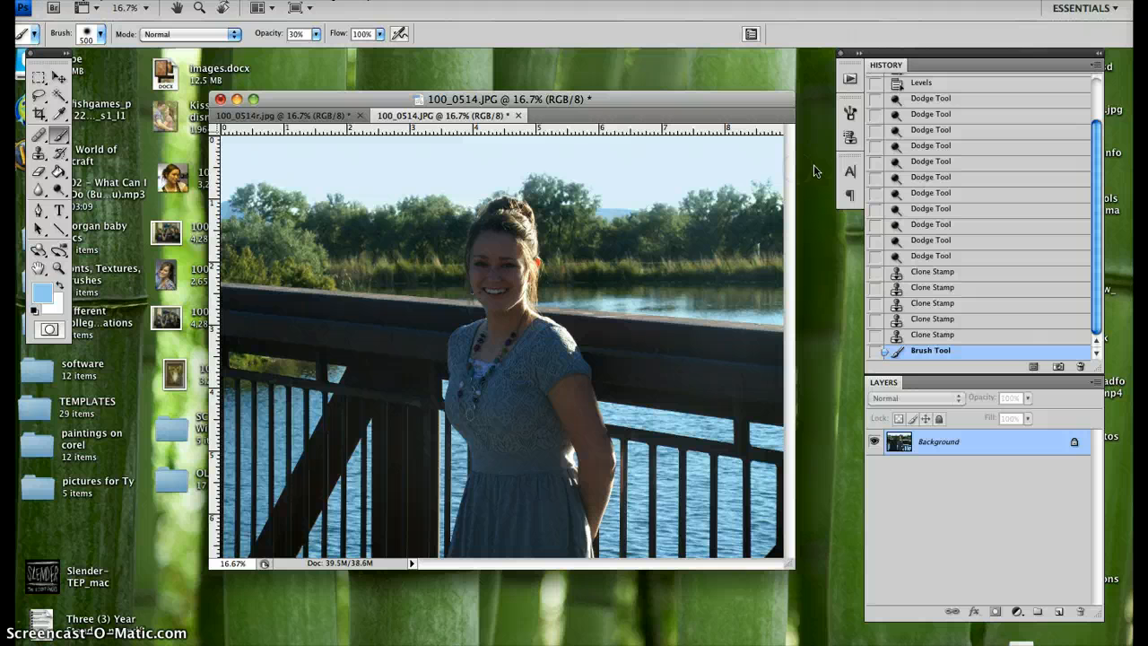
- Try an extra overlapping light-blue stroke on the sky beside the woman's head and undo it
{"action": "left_click_drag", "start_coordinate": [371, 167], "coordinate": [468, 152]}
{"action": "mouse_move", "coordinate": [375, 155]}
{"action": "left_mouse_down"}
{"action": "mouse_move", "coordinate": [404, 181]}
{"action": "mouse_move", "coordinate": [479, 157]}
{"action": "left_mouse_up"}
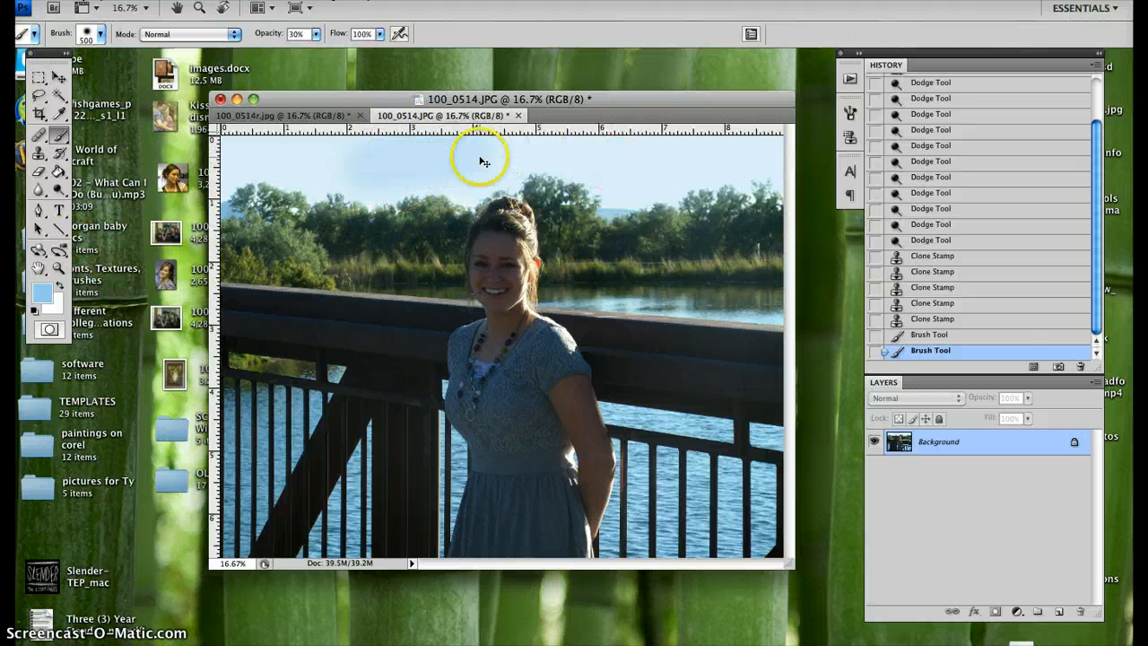
{"action": "key", "text": "super+z"}
- Change the foreground color to a more saturated sky blue of the same hue
{"action": "left_click", "coordinate": [41, 292]}
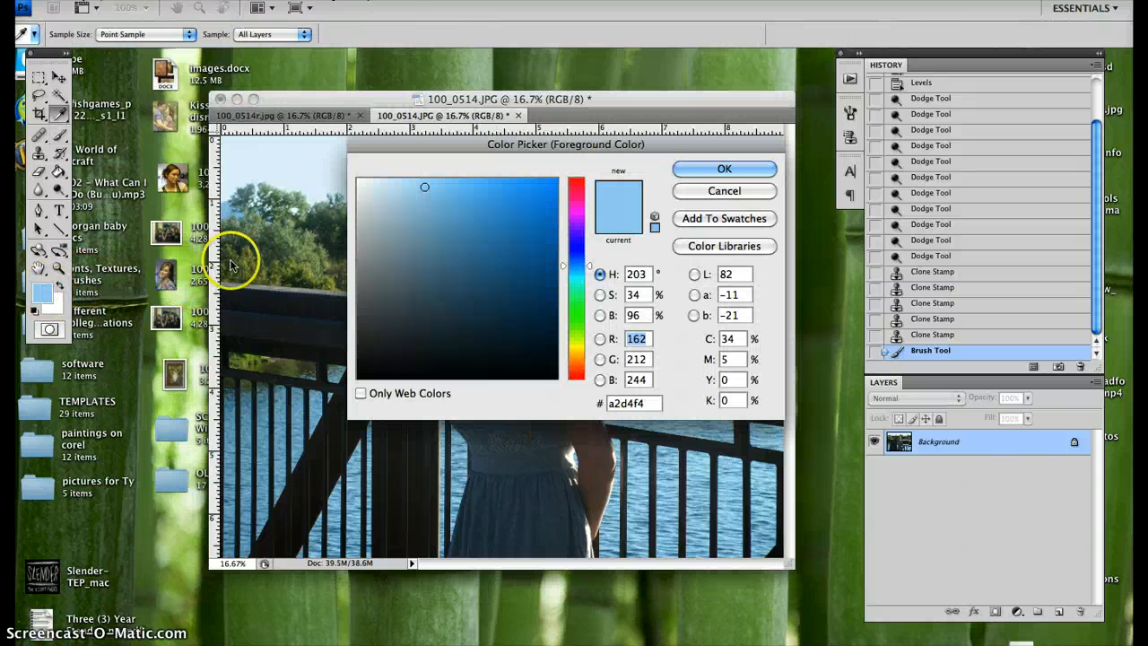
{"action": "left_click", "coordinate": [441, 188]}
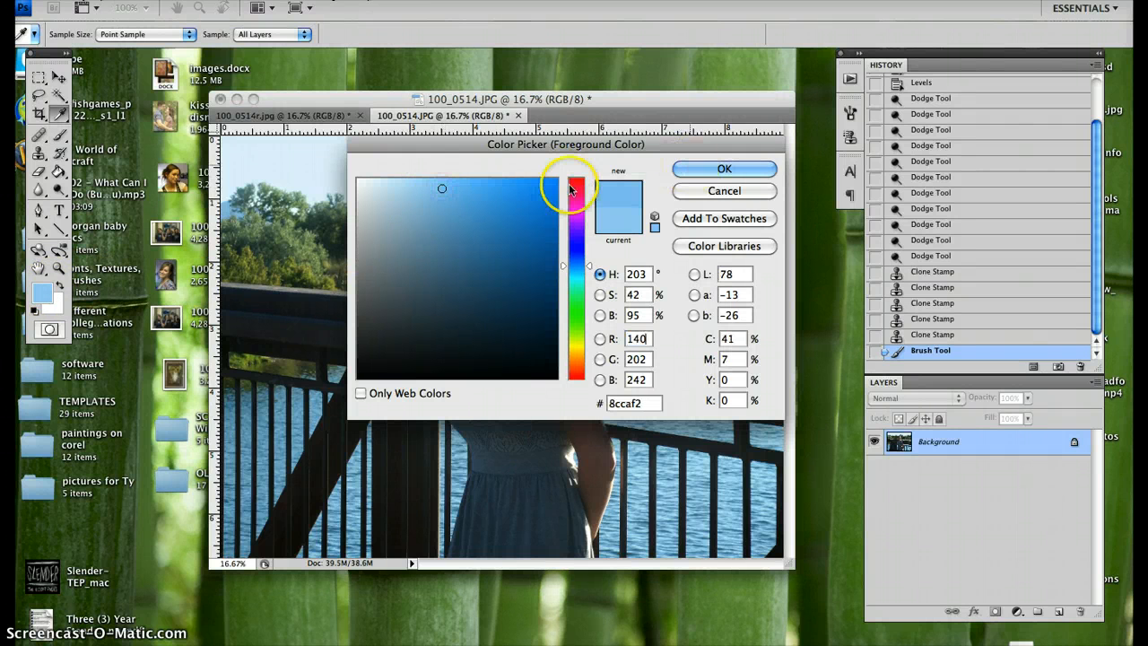
{"action": "left_click", "coordinate": [456, 187]}
{"action": "left_click", "coordinate": [697, 166]}
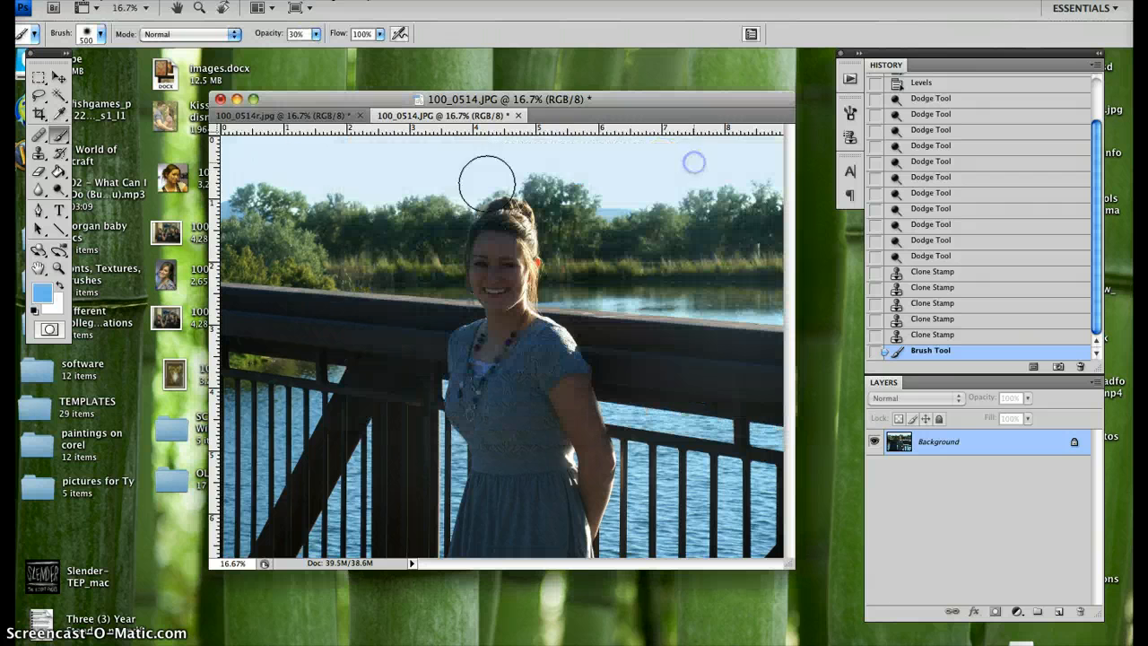
- Brush the deeper blue across the upper part of the sky at 20% opacity
{"action": "left_click_drag", "start_coordinate": [224, 144], "coordinate": [752, 142]}
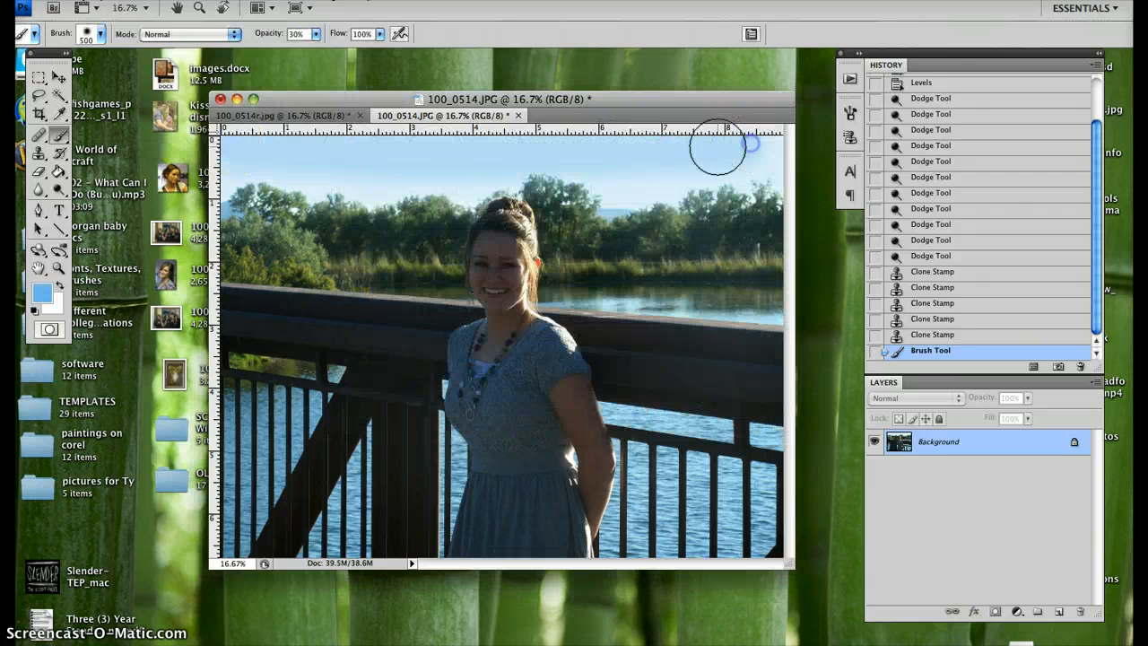
{"action": "key", "text": "2"}
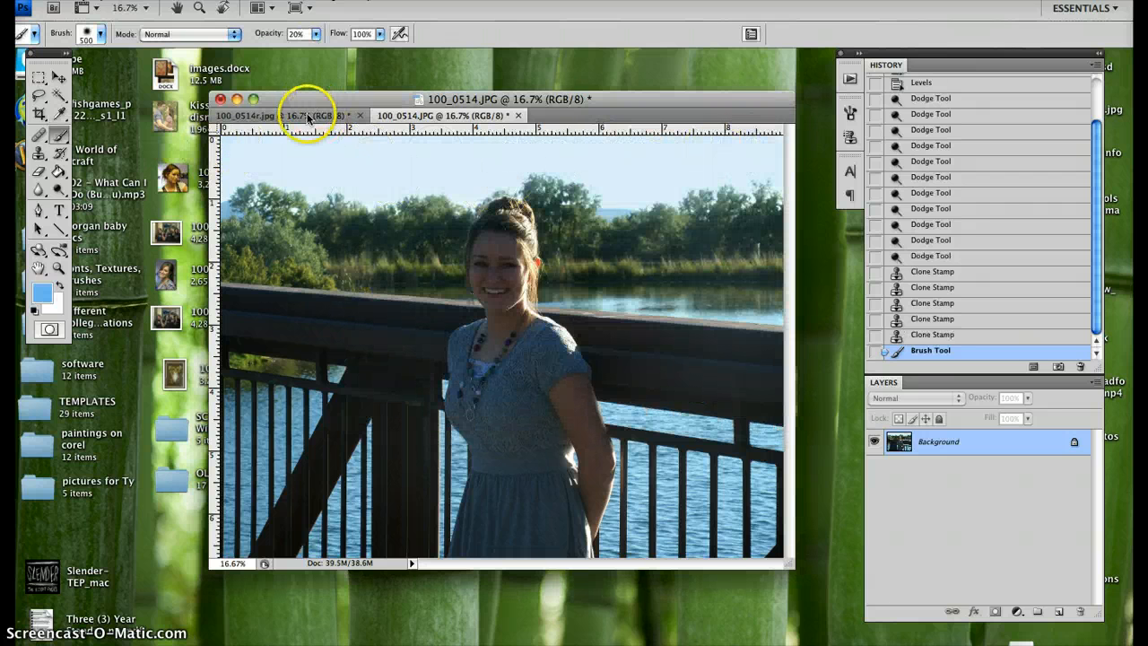
{"action": "left_click_drag", "start_coordinate": [229, 148], "coordinate": [767, 151]}
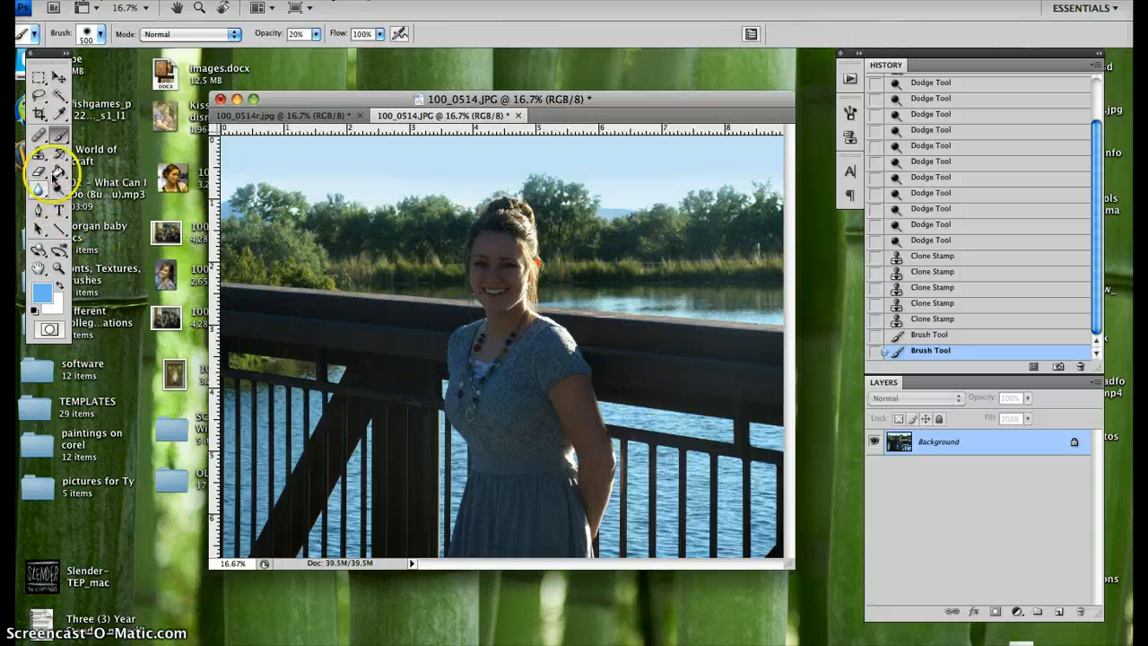
- Darken the photo's outer edges with the Burn tool set to Midtones and 30% exposure
{"action": "left_click_drag", "start_coordinate": [61, 191], "coordinate": [148, 209]}
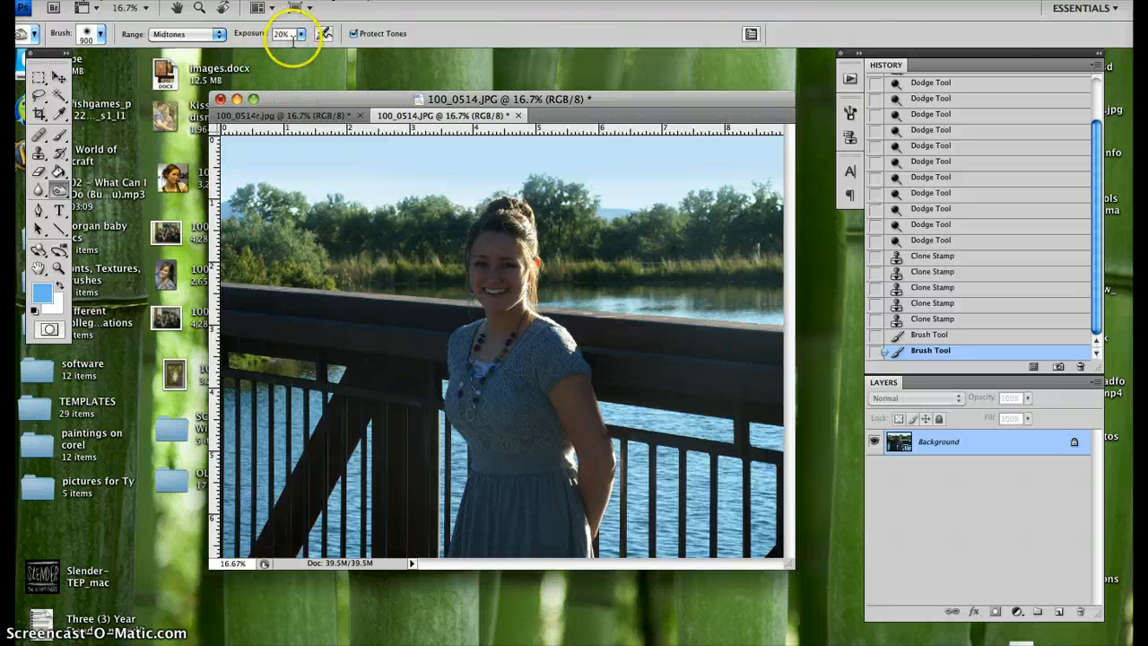
{"action": "left_click_drag", "start_coordinate": [286, 35], "coordinate": [275, 35]}
{"action": "type", "text": "30"}
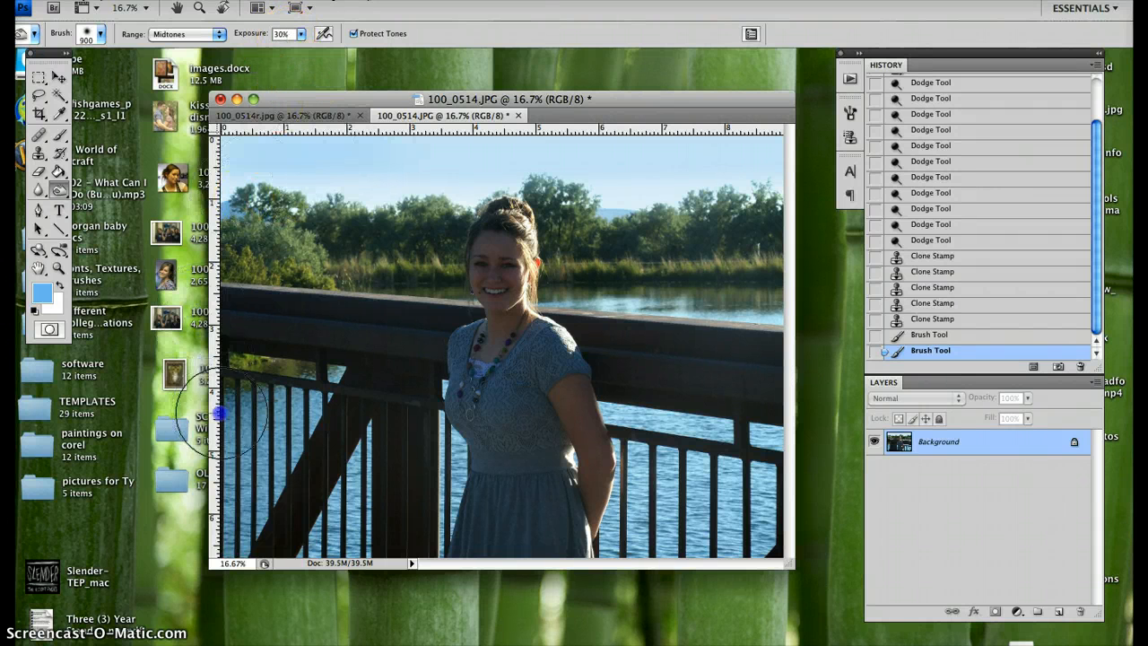
{"action": "left_click_drag", "start_coordinate": [220, 414], "coordinate": [343, 592]}
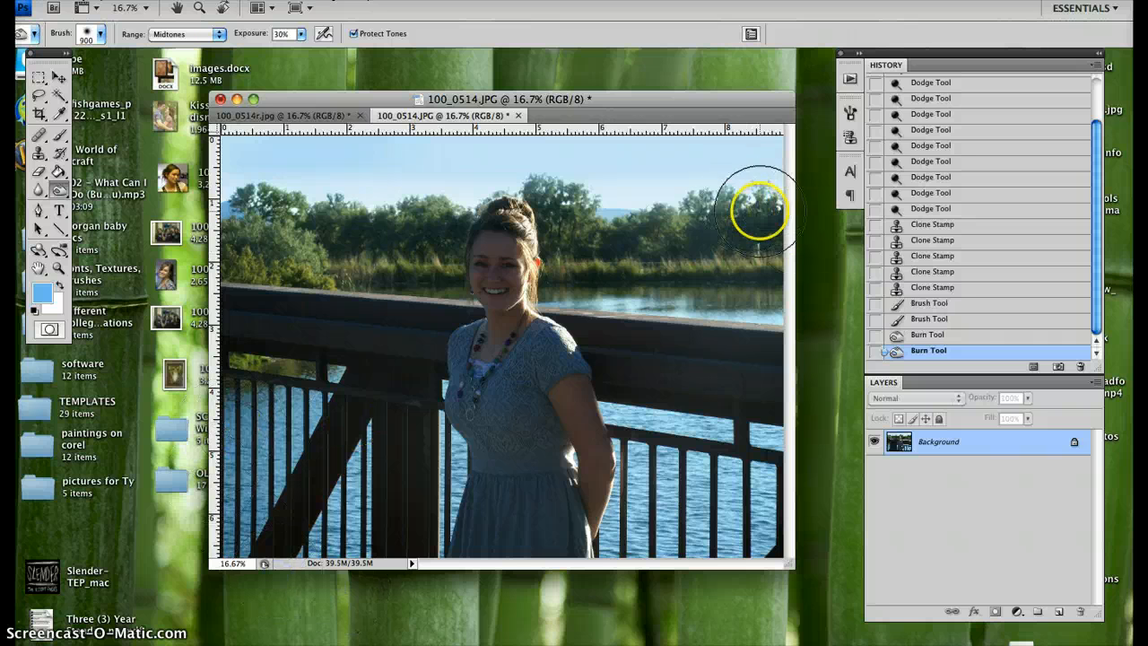
{"action": "mouse_move", "coordinate": [761, 211]}
{"action": "left_mouse_down"}
{"action": "mouse_move", "coordinate": [826, 215]}
{"action": "mouse_move", "coordinate": [731, 555]}
{"action": "mouse_move", "coordinate": [767, 308]}
{"action": "mouse_move", "coordinate": [768, 374]}
{"action": "mouse_move", "coordinate": [758, 350]}
{"action": "left_mouse_up"}
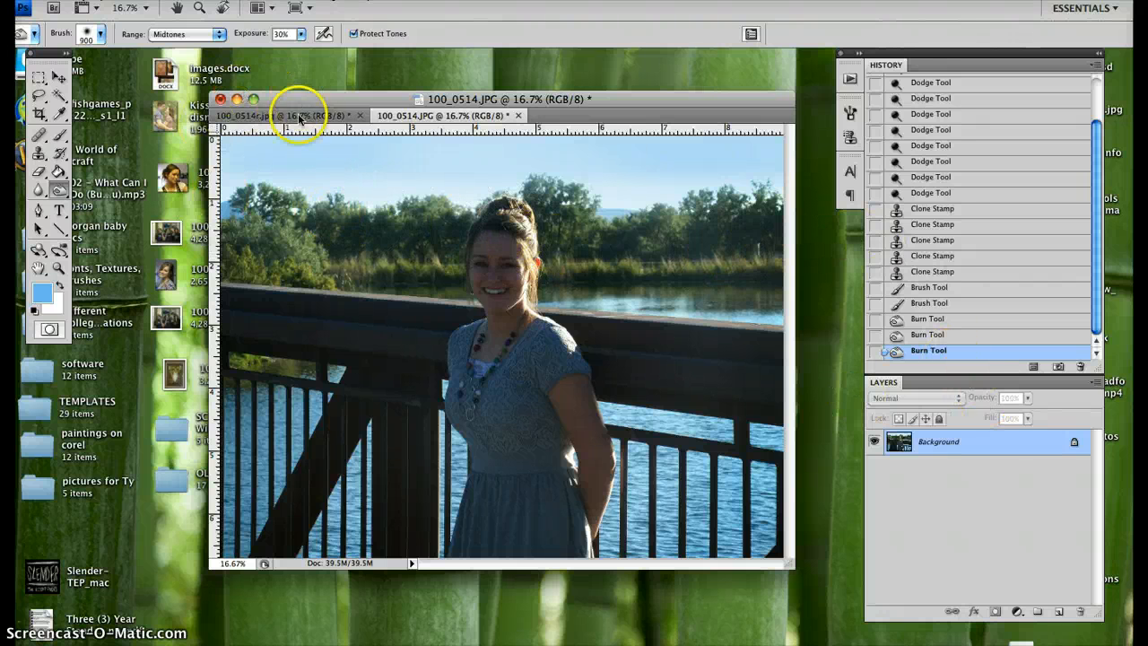
- Switch to the finished version 100_0514r.jpg and convert it to black and white with a Hue/Saturation adjustment at Saturation -100
{"action": "left_click", "coordinate": [298, 118]}
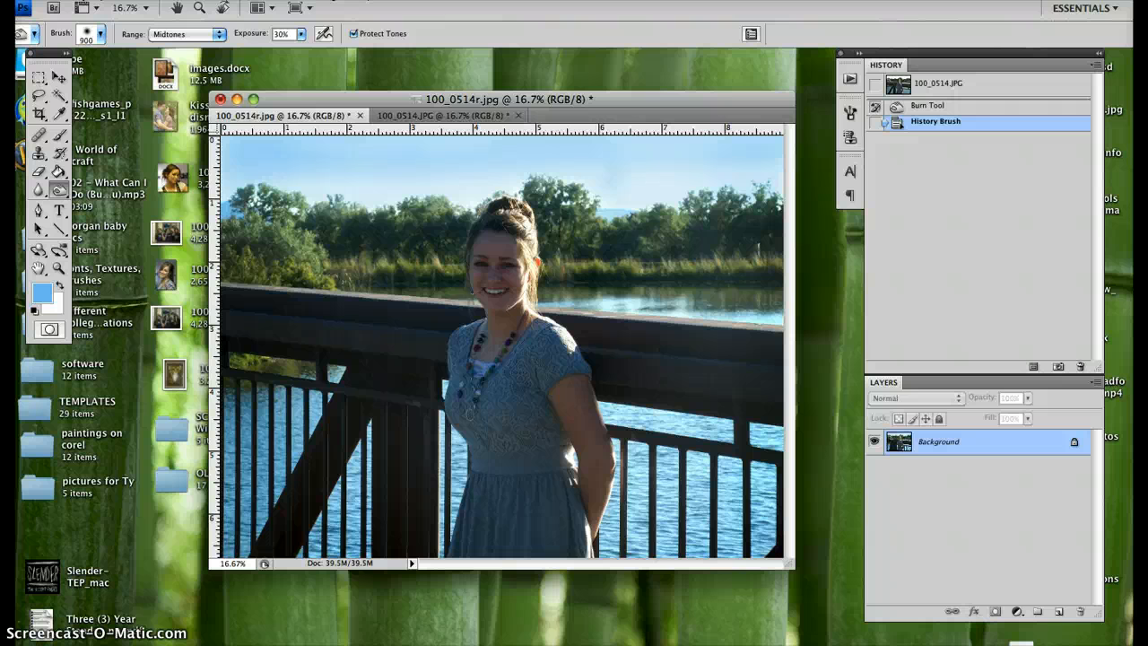
{"action": "left_click", "coordinate": [199, 0]}
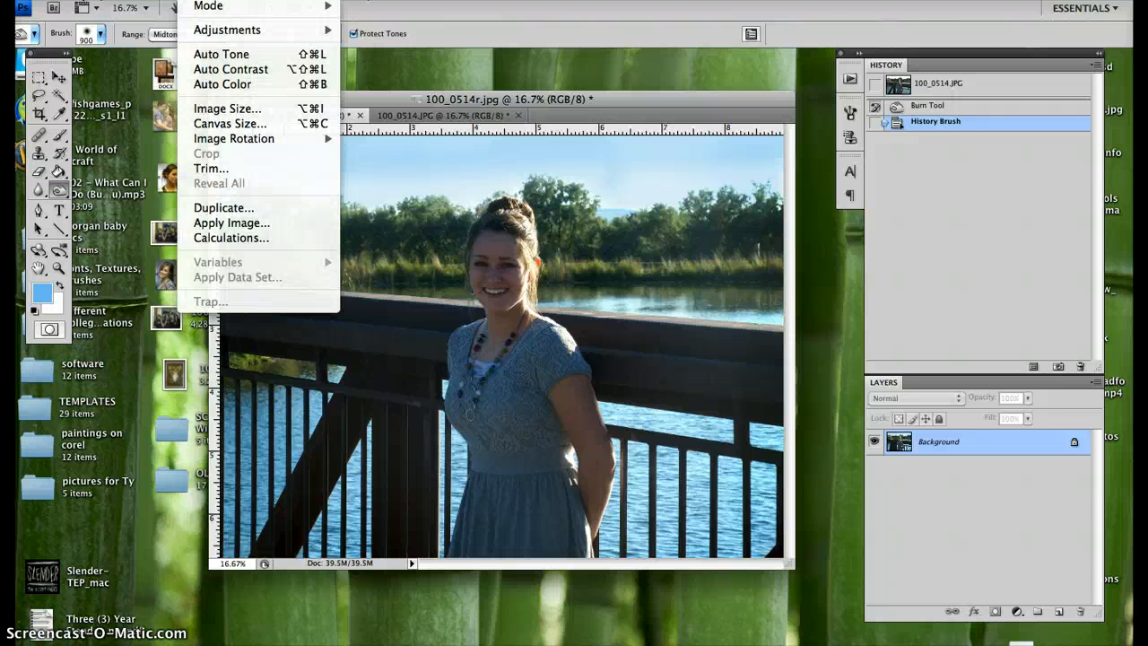
{"action": "mouse_move", "coordinate": [239, 33]}
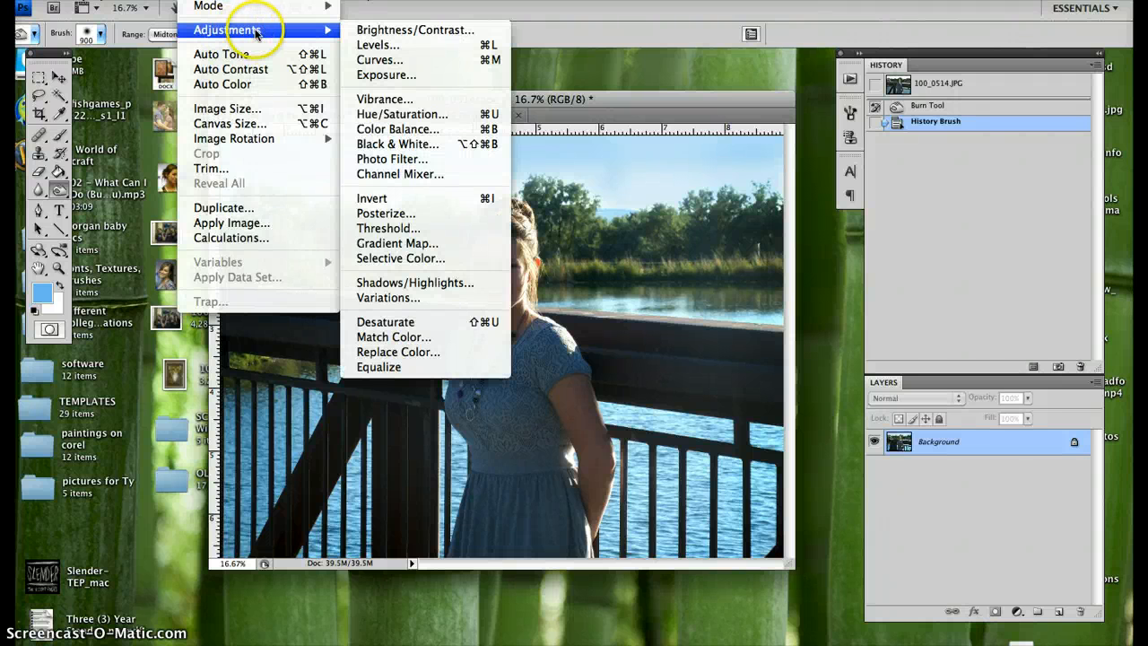
{"action": "left_click", "coordinate": [419, 114]}
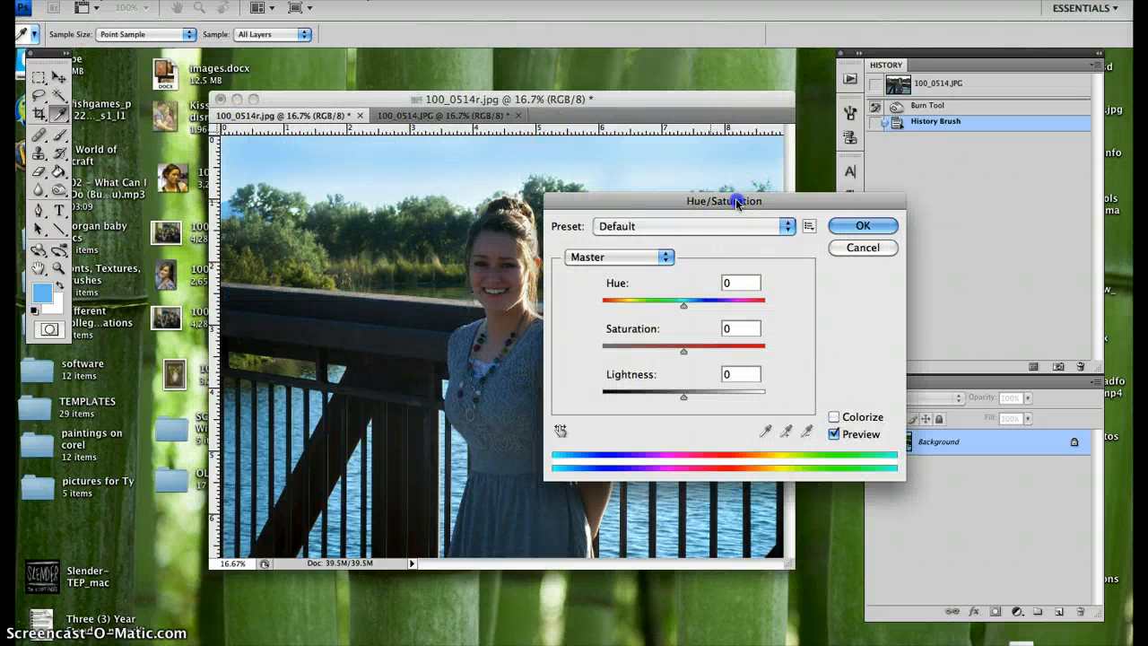
{"action": "left_click_drag", "start_coordinate": [736, 201], "coordinate": [849, 178]}
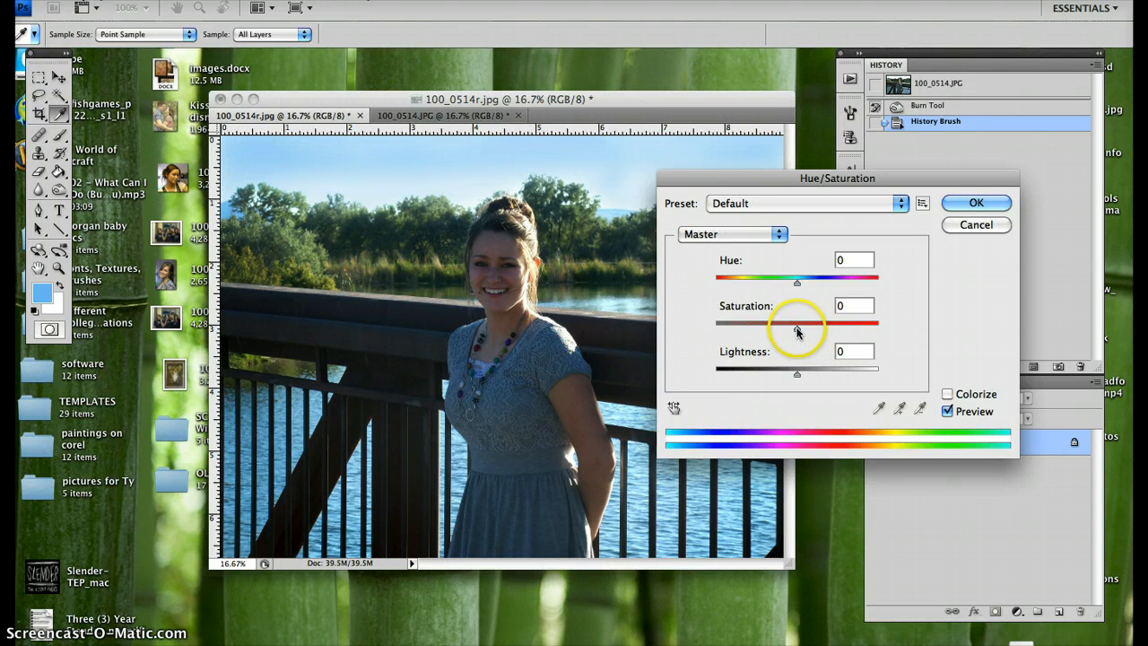
{"action": "left_click_drag", "start_coordinate": [798, 331], "coordinate": [694, 335]}
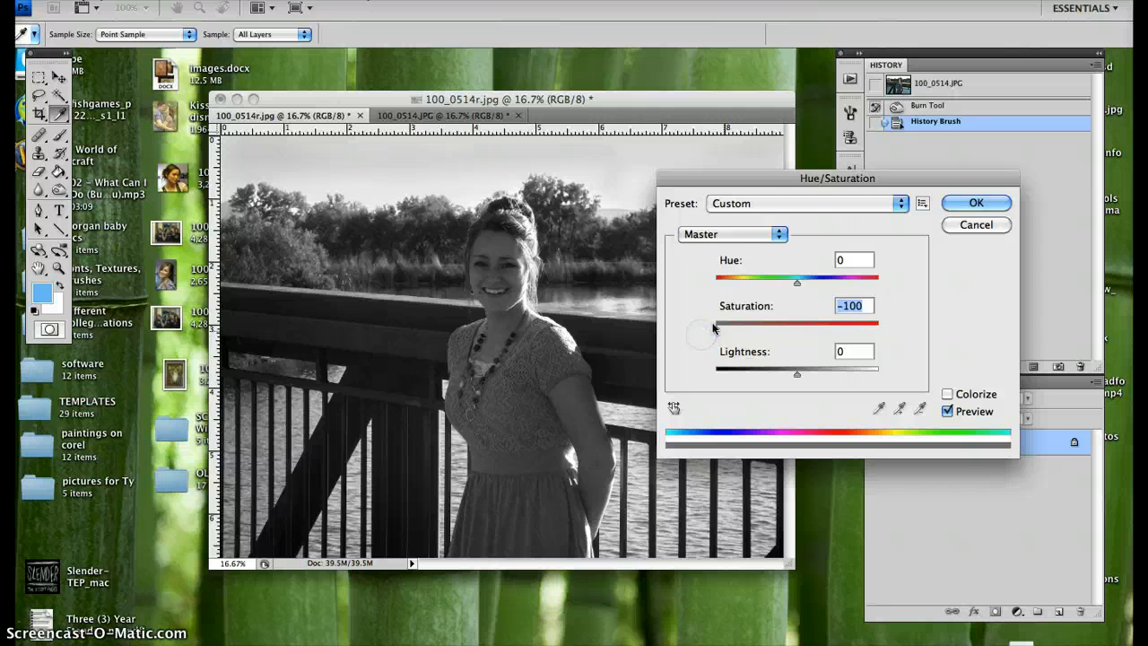
{"action": "left_click", "coordinate": [976, 204]}
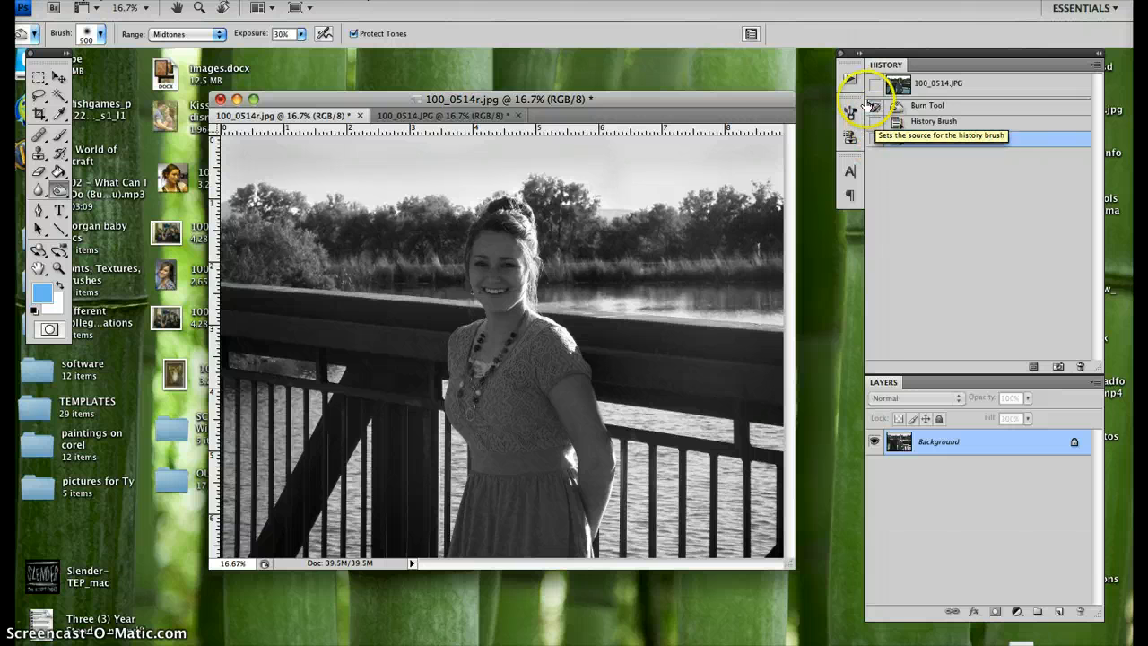
- Set the Burn Tool history state as the source for the History Brush and give the brush 100% opacity
{"action": "left_click", "coordinate": [878, 107]}
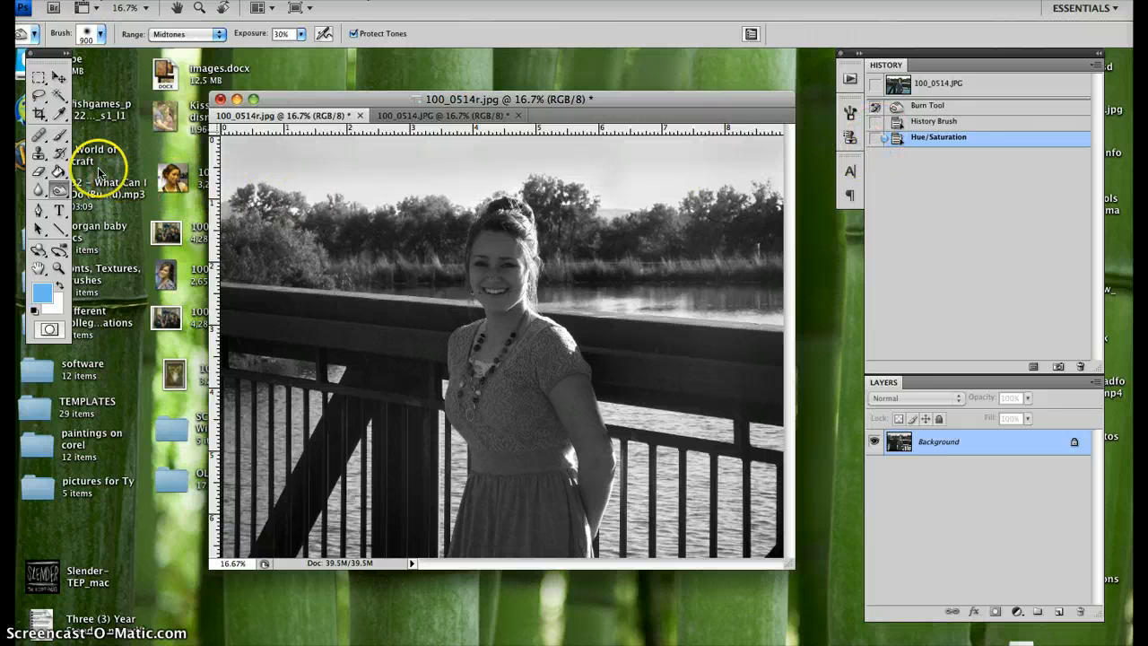
{"action": "left_click", "coordinate": [58, 154]}
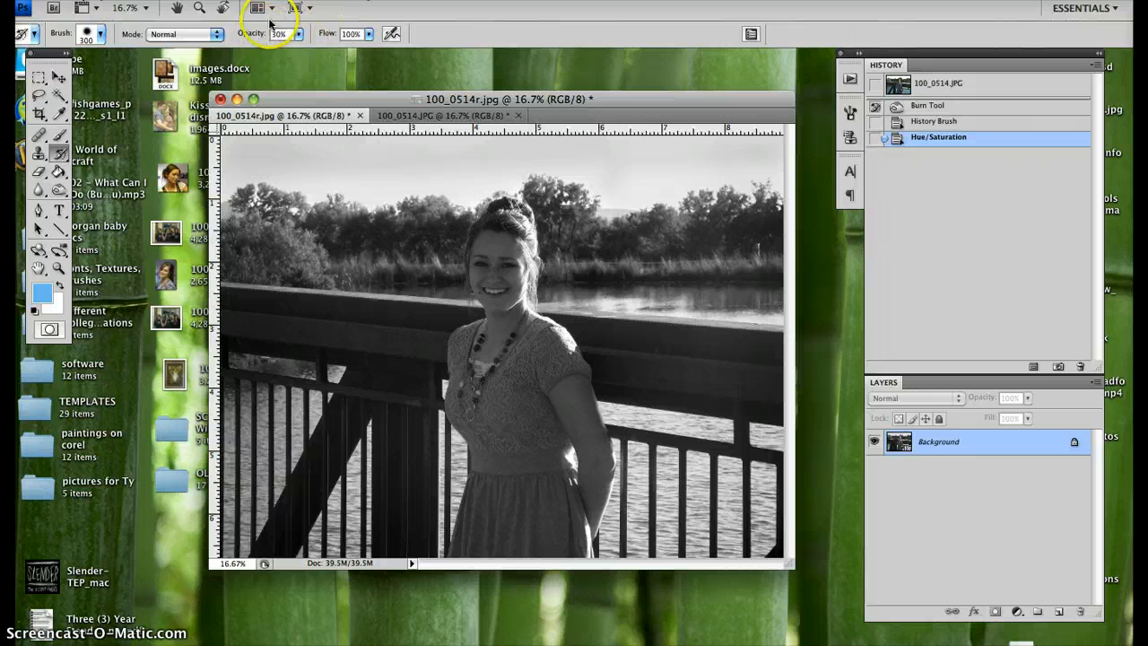
{"action": "key", "text": "0"}
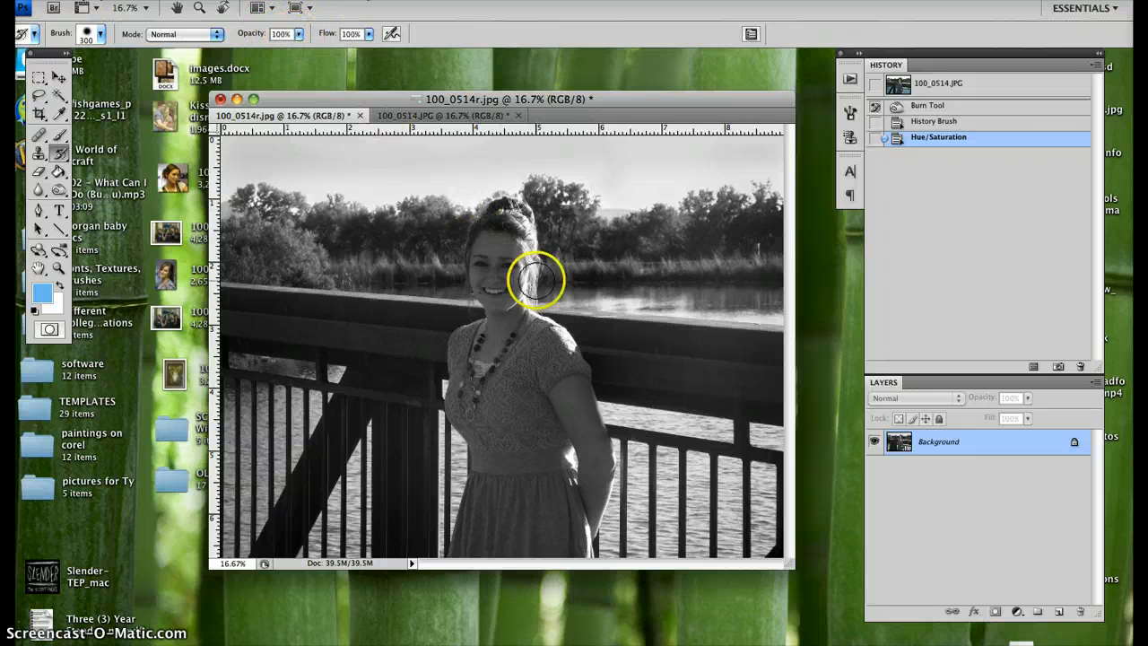
- Try painting the original color back over the woman, water, trees and sky at full opacity and undo it
{"action": "mouse_move", "coordinate": [450, 239]}
{"action": "left_mouse_down"}
{"action": "mouse_move", "coordinate": [407, 259]}
{"action": "mouse_move", "coordinate": [632, 320]}
{"action": "left_mouse_up"}
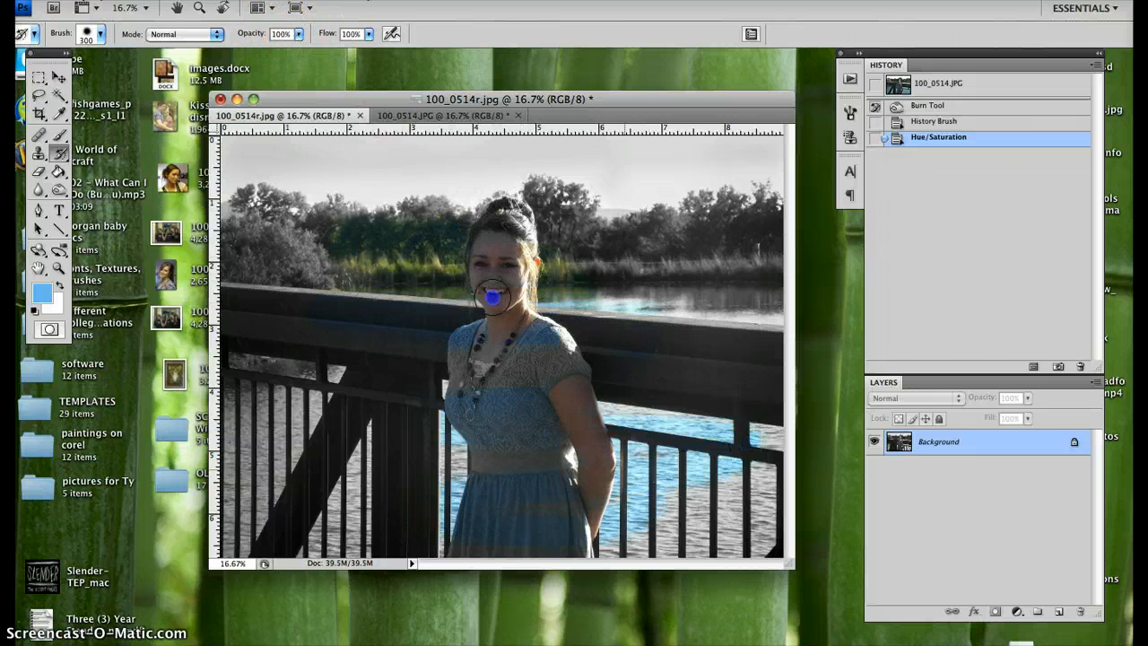
{"action": "mouse_move", "coordinate": [492, 298]}
{"action": "left_mouse_down"}
{"action": "mouse_move", "coordinate": [650, 242]}
{"action": "mouse_move", "coordinate": [667, 185]}
{"action": "left_mouse_up"}
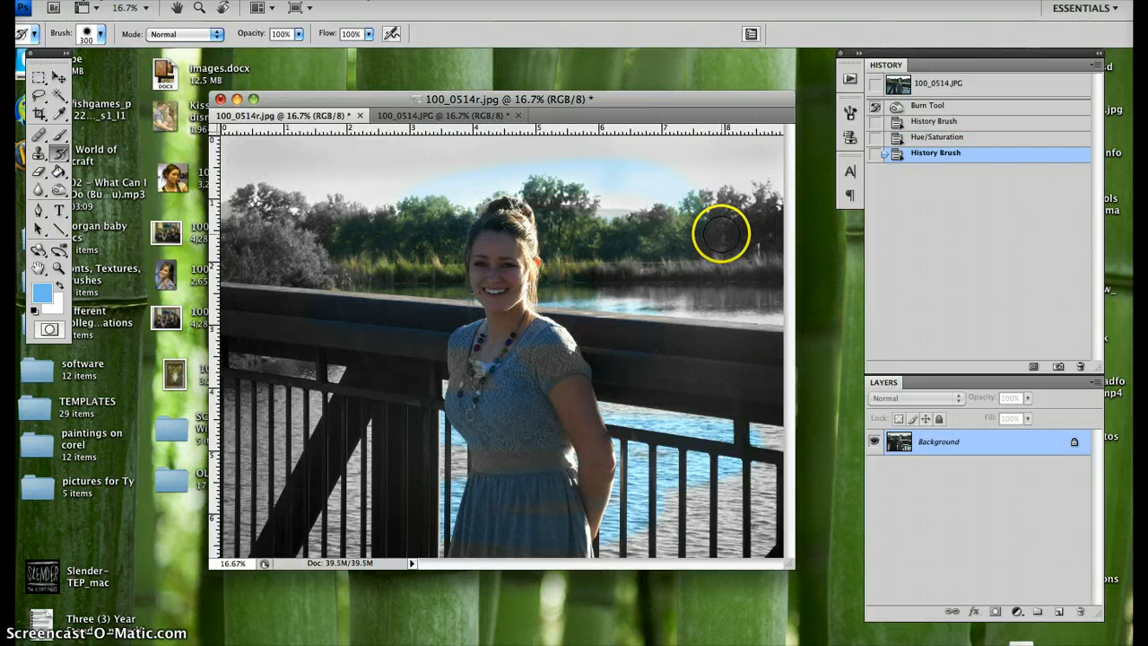
{"action": "key", "text": "super+z"}
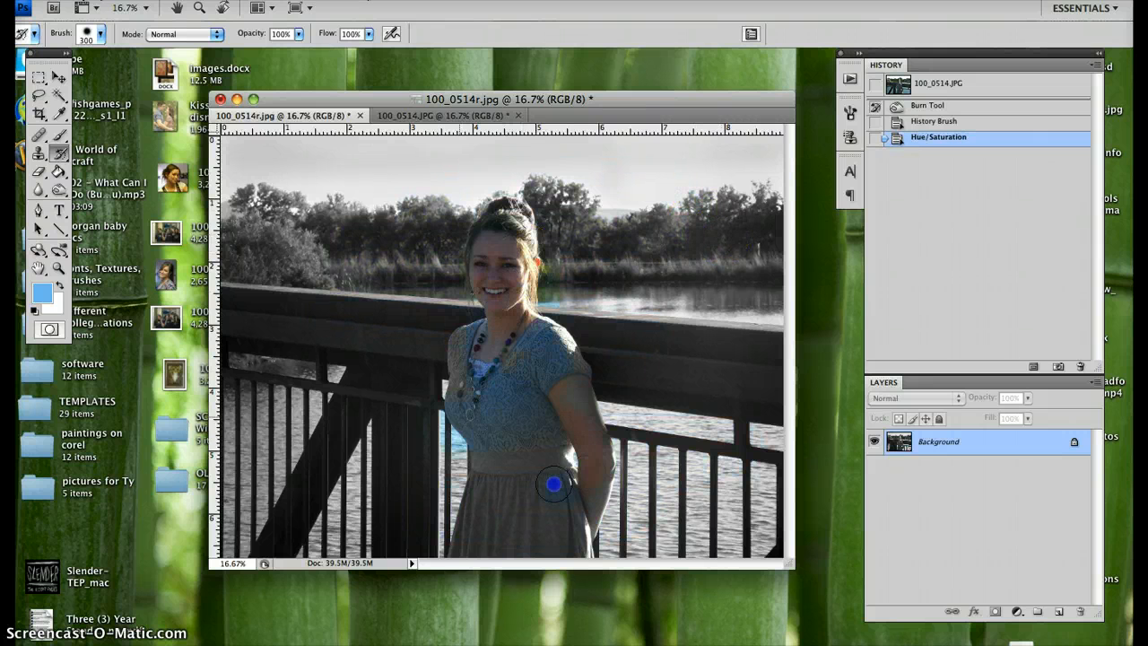
- Try restoring the color of individual necklace beads using the History Brush at size 50, and revert to the Hue/Saturation state
{"action": "key", "text": "ctrl+plus"}
{"action": "key", "text": "ctrl+plus"}
{"action": "key", "text": "ctrl+plus"}
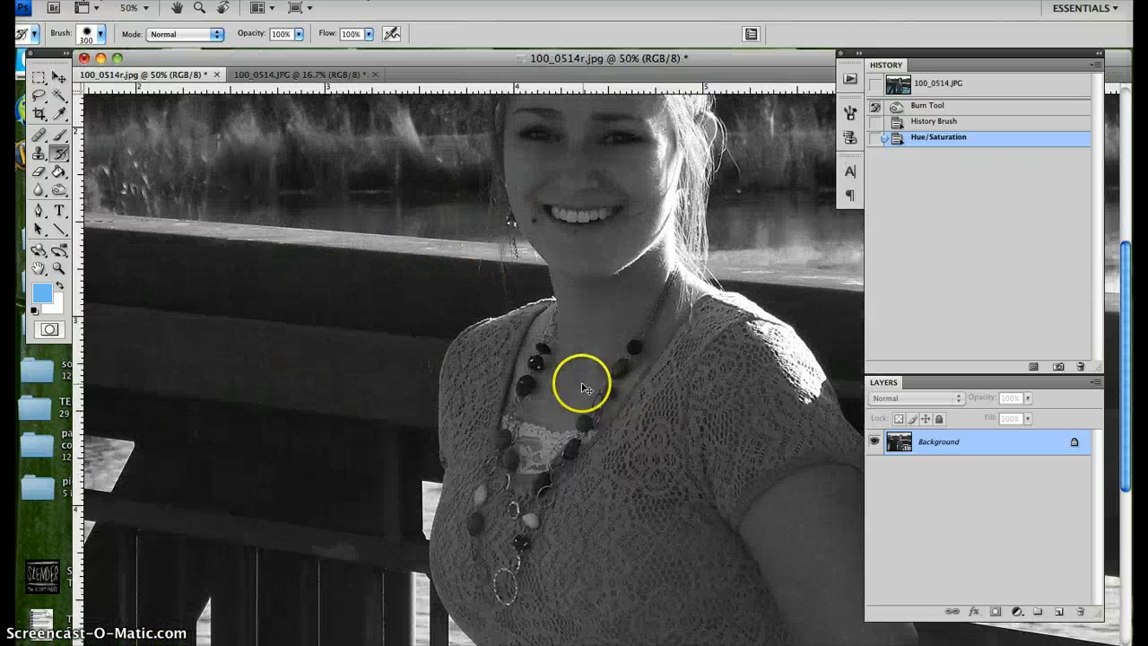
{"action": "key", "text": "bracketleft"}
{"action": "key", "text": "bracketleft"}
{"action": "key", "text": "bracketleft"}
{"action": "key", "text": "bracketleft"}
{"action": "key", "text": "bracketleft"}
{"action": "key", "text": "bracketleft"}
{"action": "key", "text": "bracketleft"}
{"action": "key", "text": "bracketleft"}
{"action": "key", "text": "bracketleft"}
{"action": "key", "text": "bracketleft"}
{"action": "key", "text": "bracketleft"}
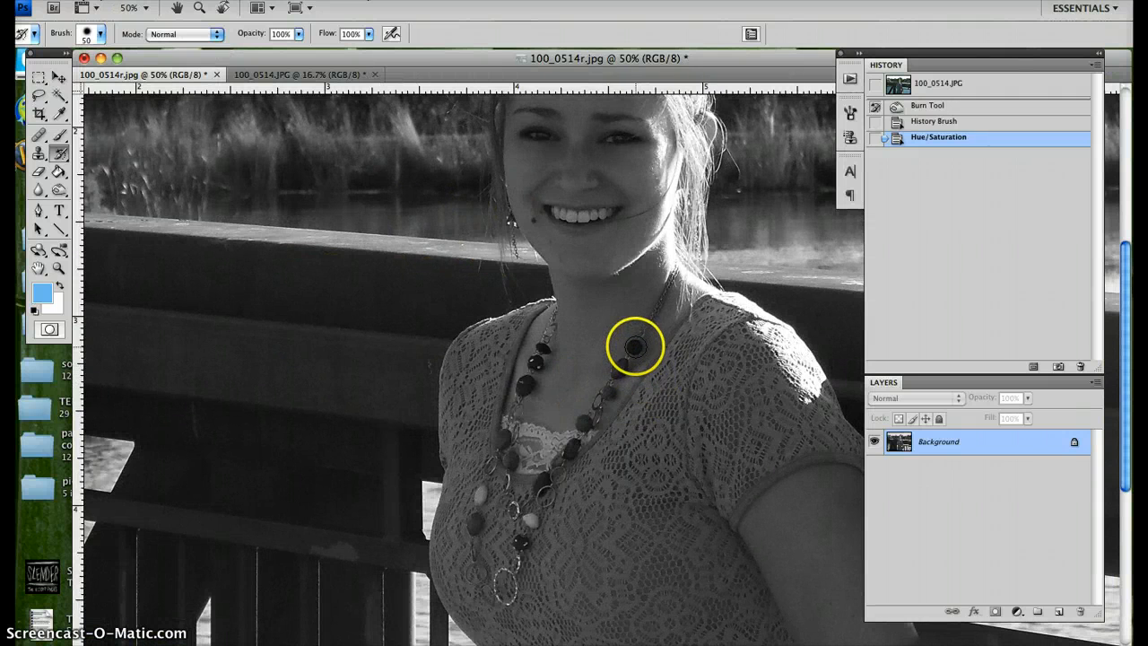
{"action": "left_click", "coordinate": [634, 346]}
{"action": "left_click", "coordinate": [621, 368]}
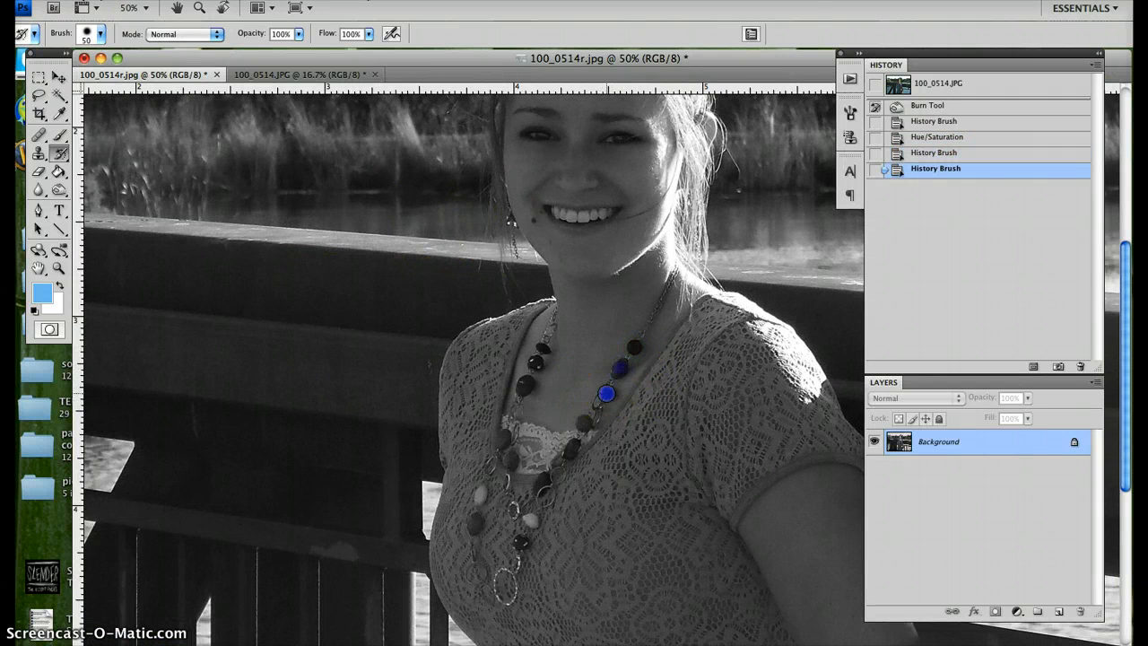
{"action": "left_click", "coordinate": [607, 393]}
{"action": "left_click", "coordinate": [585, 418]}
{"action": "left_click", "coordinate": [572, 449]}
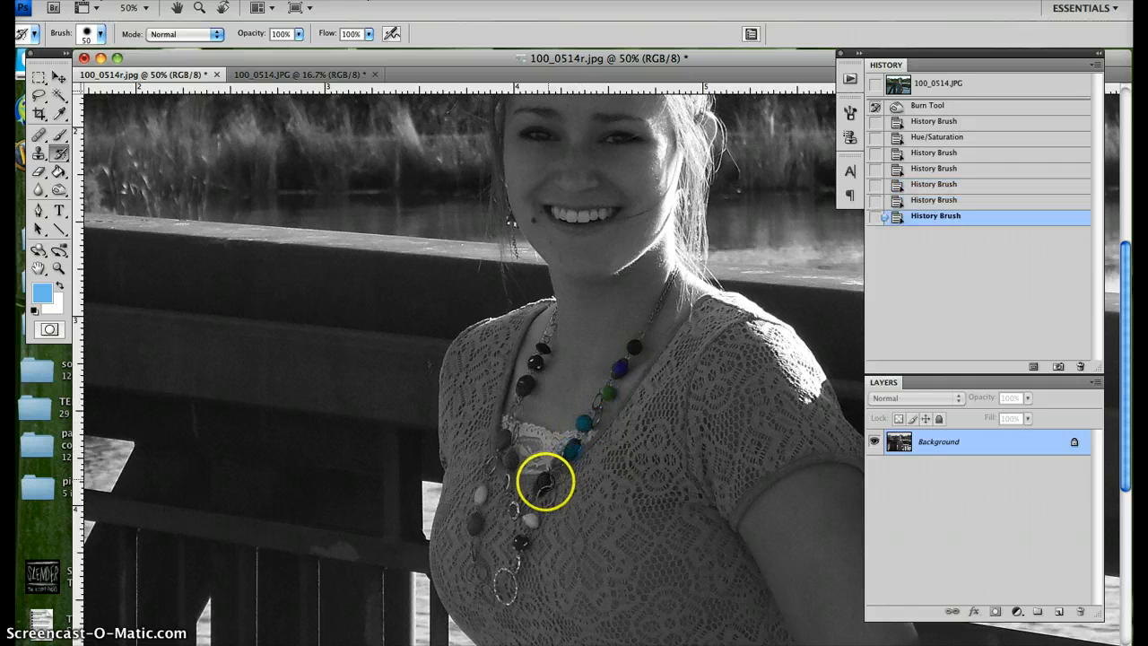
{"action": "left_click", "coordinate": [545, 482]}
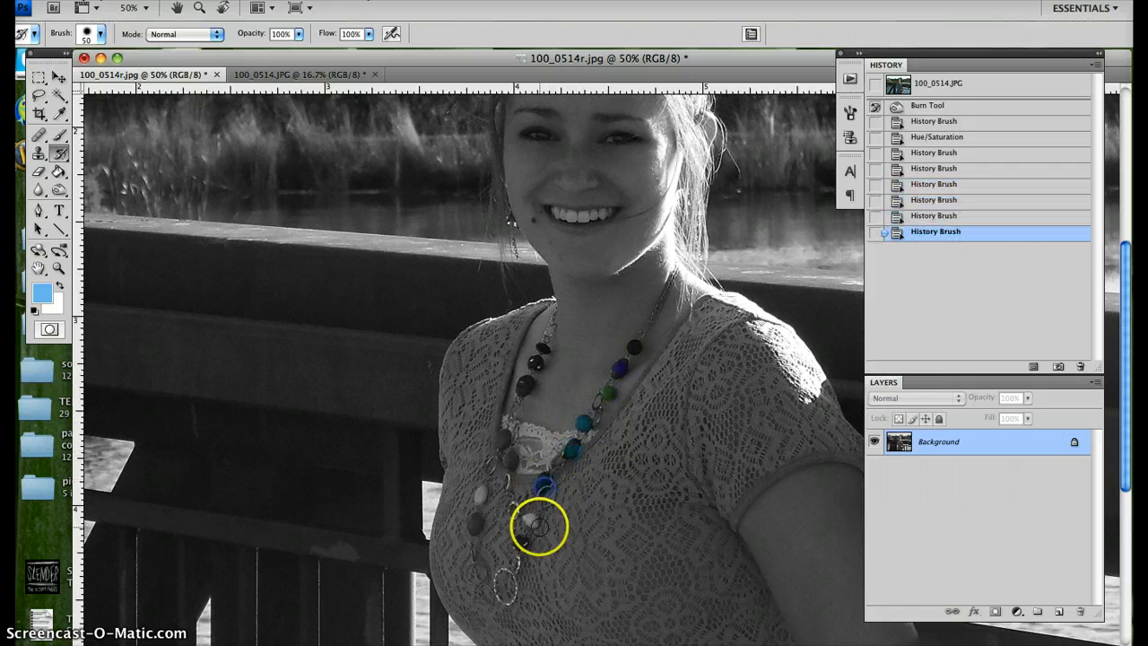
{"action": "left_click", "coordinate": [929, 137]}
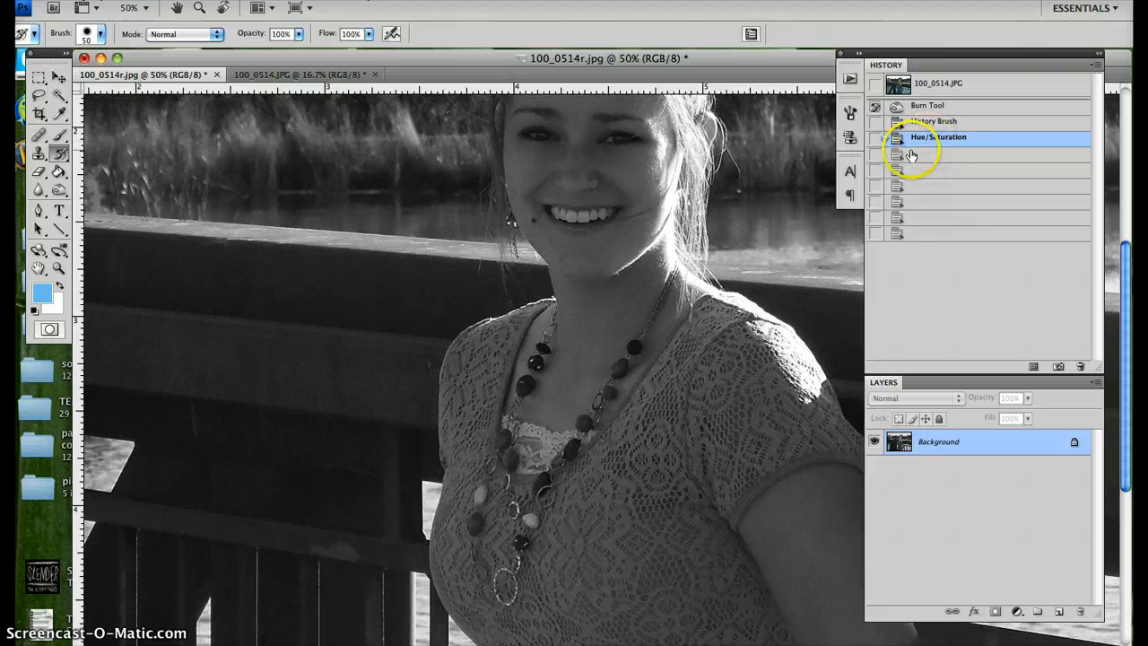
- Brush muted original color back over the woman using the History Brush at size 300 and 30% opacity
{"action": "key", "text": "super+minus"}
{"action": "key", "text": "super+minus"}
{"action": "key", "text": "super+minus"}
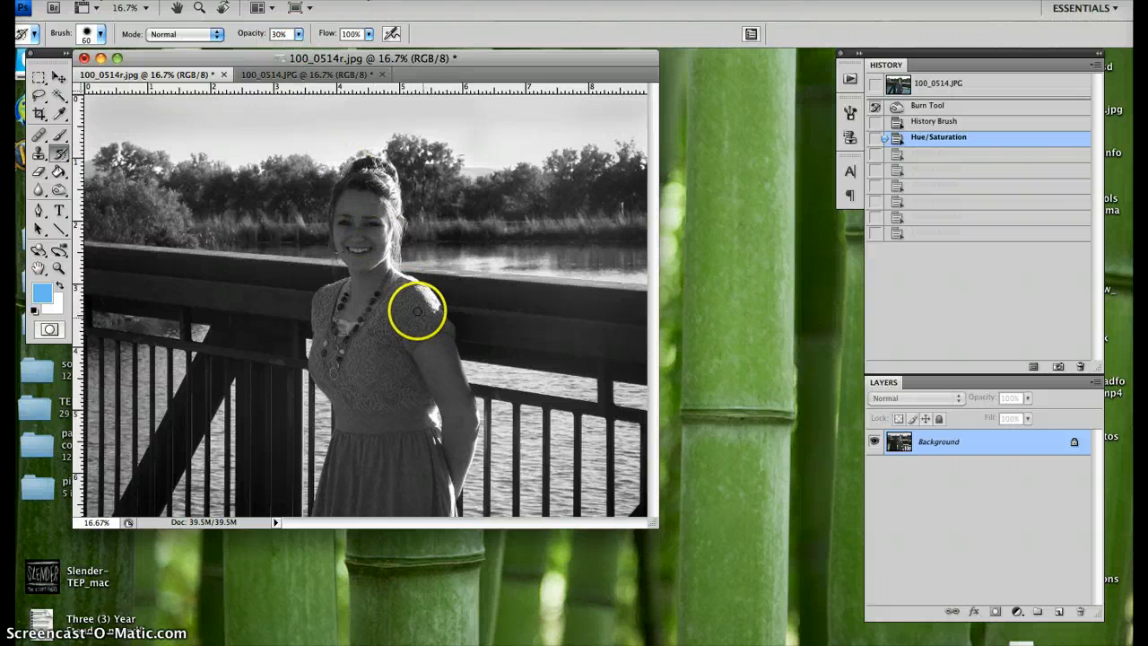
{"action": "key", "text": "bracketright"}
{"action": "key", "text": "bracketright"}
{"action": "key", "text": "bracketright"}
{"action": "key", "text": "bracketright"}
{"action": "key", "text": "bracketright"}
{"action": "key", "text": "bracketright"}
{"action": "key", "text": "bracketright"}
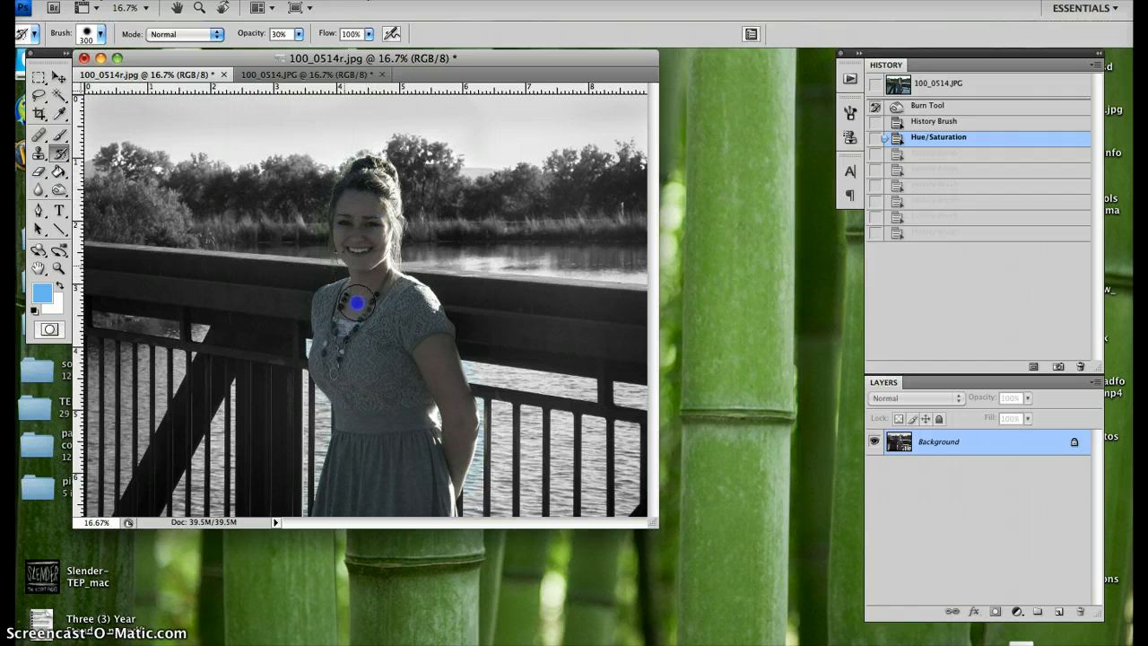
{"action": "left_click_drag", "start_coordinate": [453, 455], "coordinate": [454, 459]}
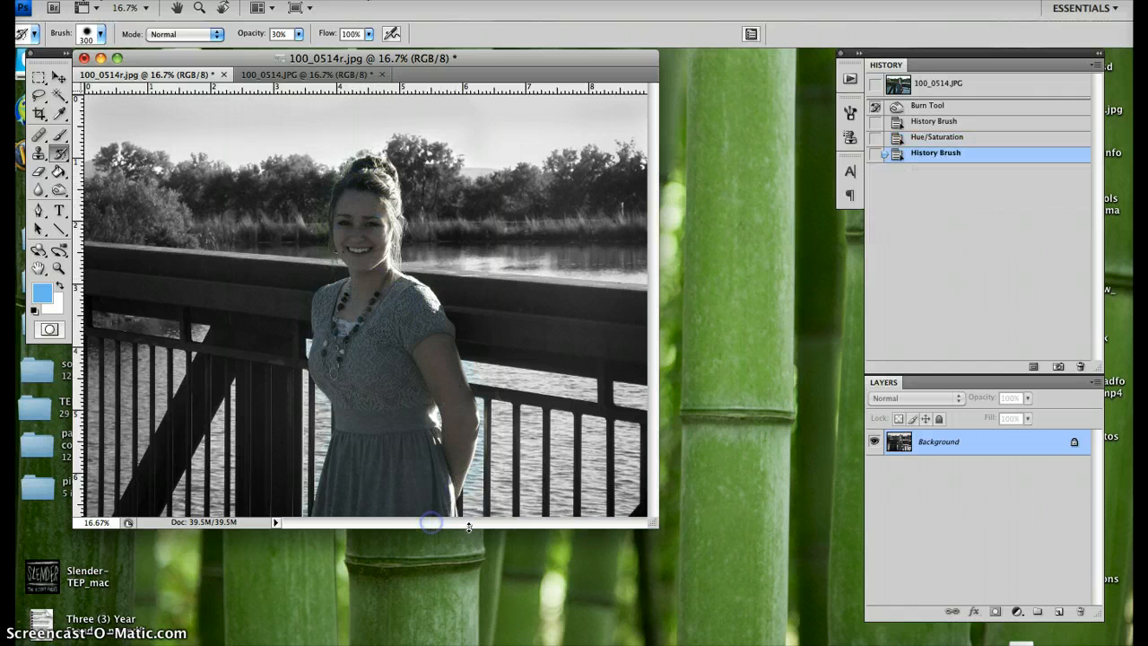
- Brush another light History Brush pass over the woman at 10% opacity and reposition the document window
{"action": "key", "text": "1"}
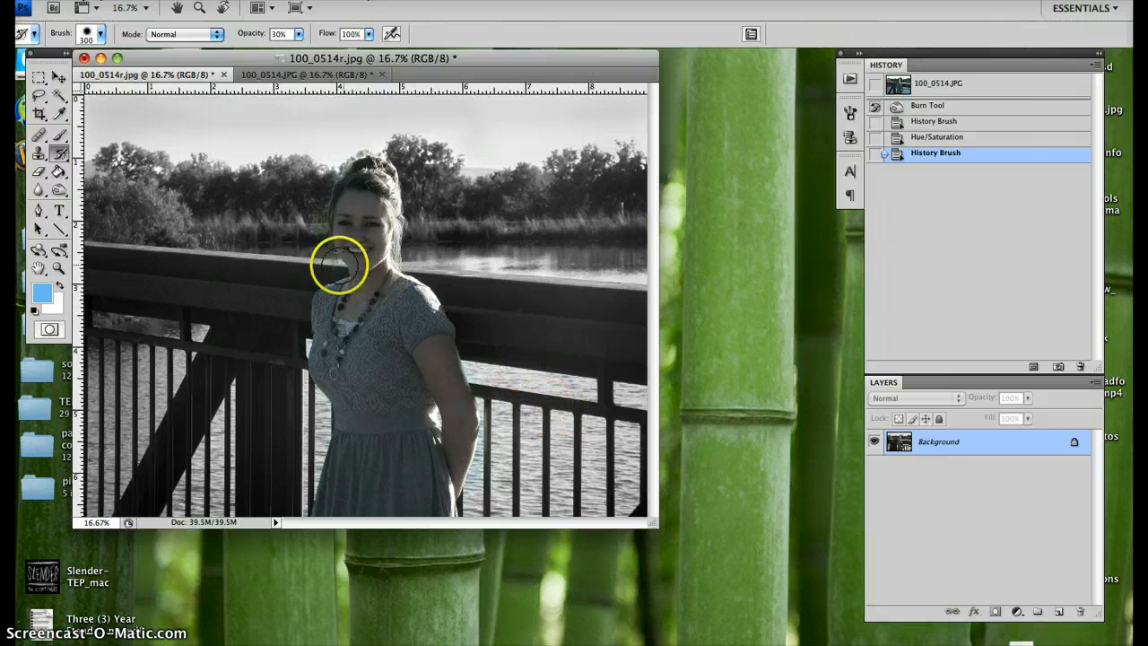
{"action": "left_click", "coordinate": [344, 258]}
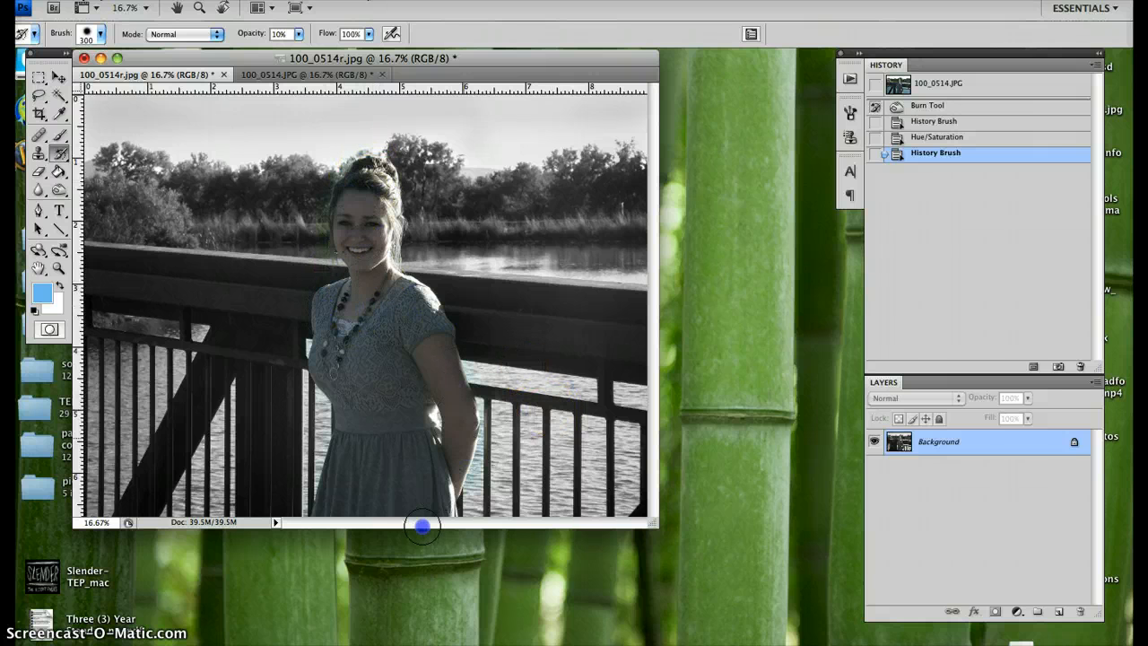
{"action": "left_click_drag", "start_coordinate": [422, 527], "coordinate": [386, 519]}
{"action": "left_click_drag", "start_coordinate": [425, 316], "coordinate": [458, 308]}
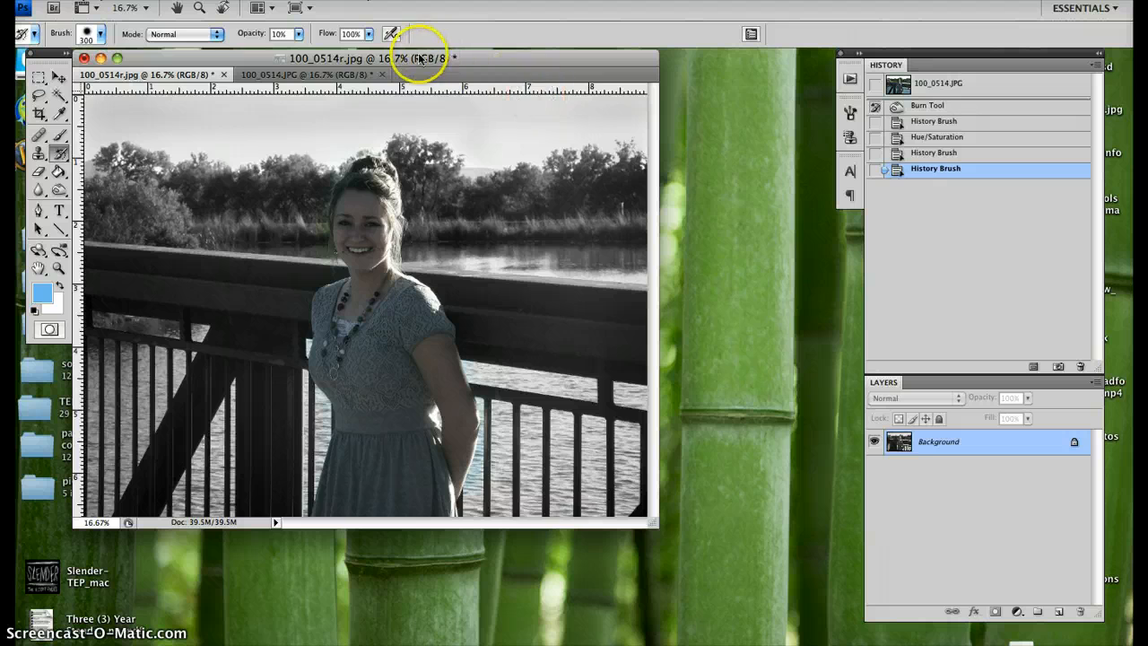
{"action": "left_click_drag", "start_coordinate": [417, 59], "coordinate": [532, 87]}
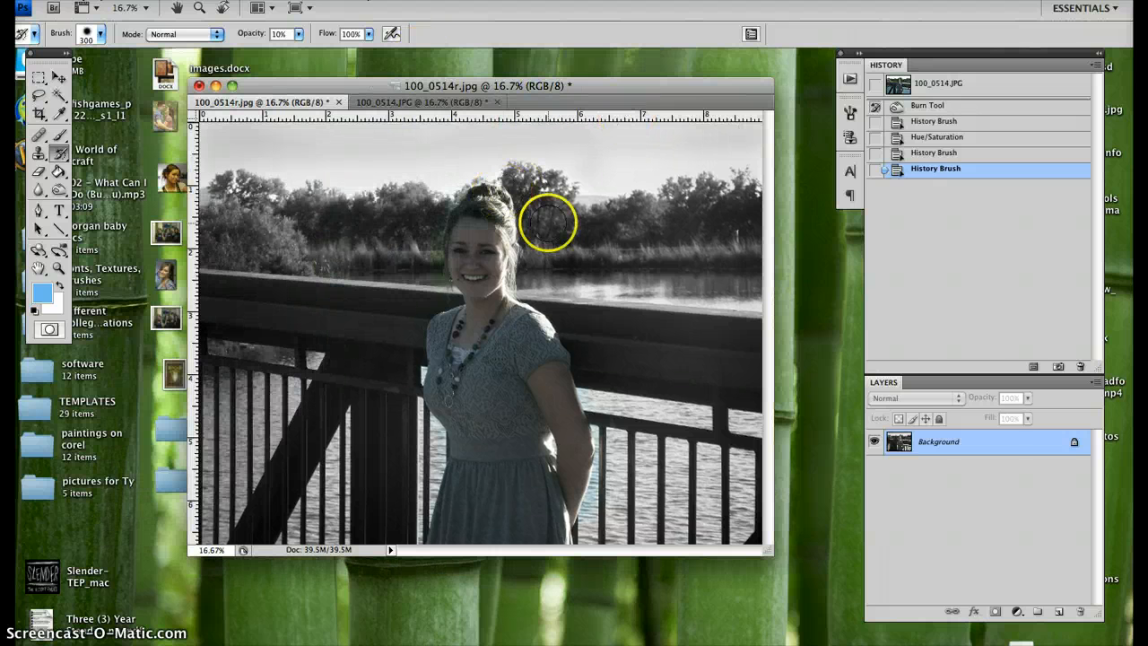